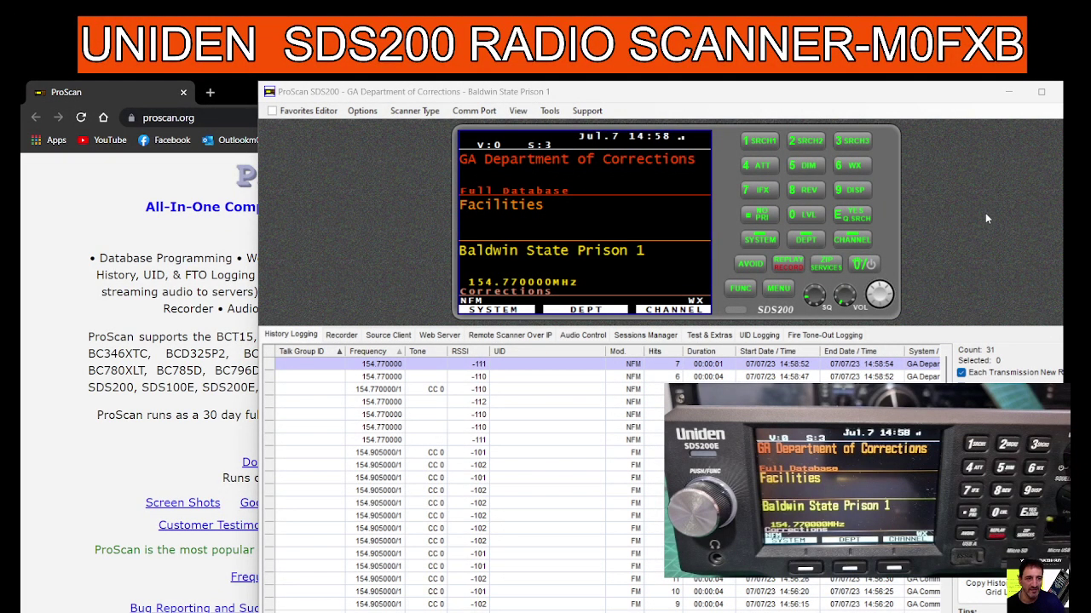
Bring up the ProScan website in the browser to read the program's features and supported scanners, and return to ProScan
left_click_drag(926, 99, 920, 102)
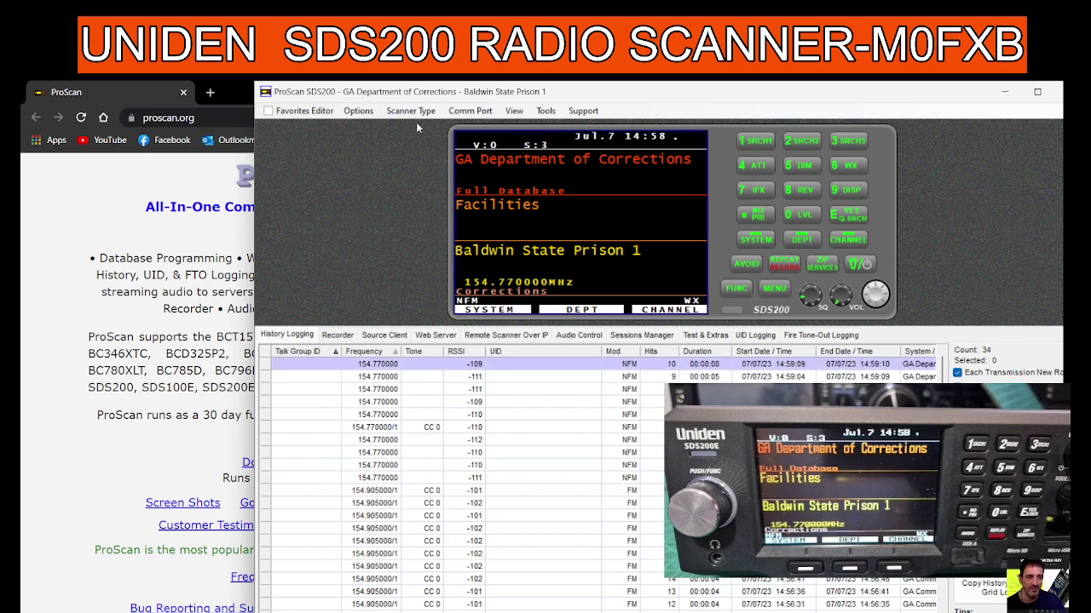
left_click(134, 183)
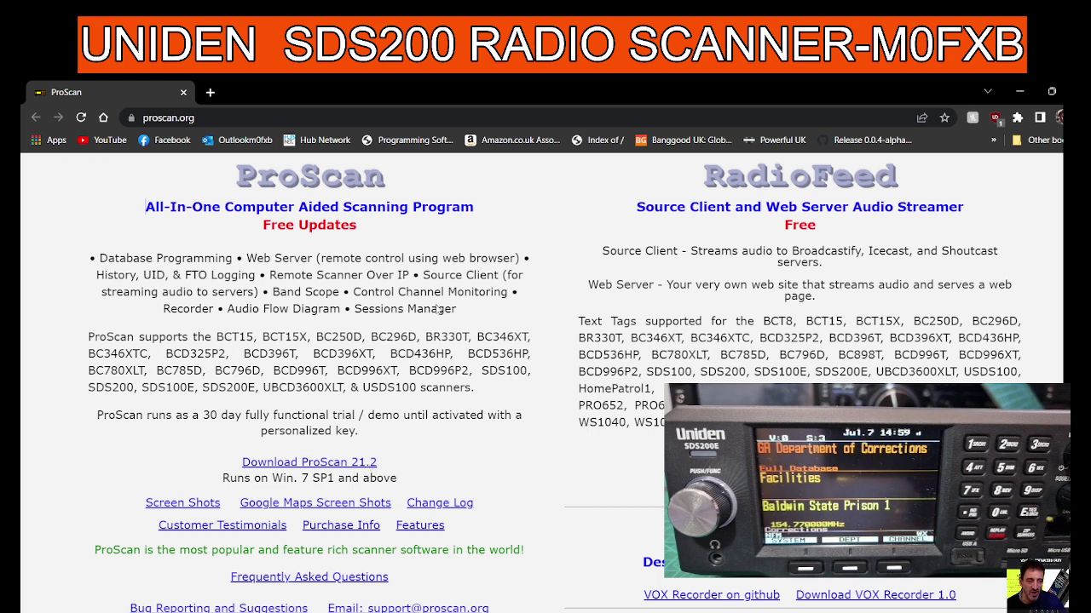
key("alt+Tab")
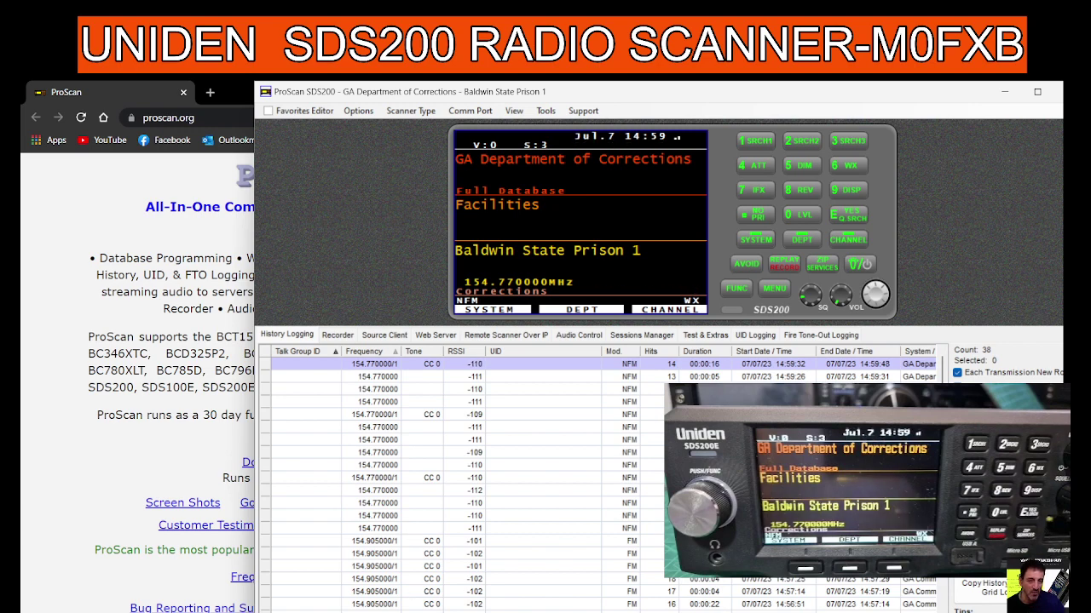
Check in Windows Device Manager which COM port the scanner uses under Ports (COM & LPT), and minimize the window
key("super+x")
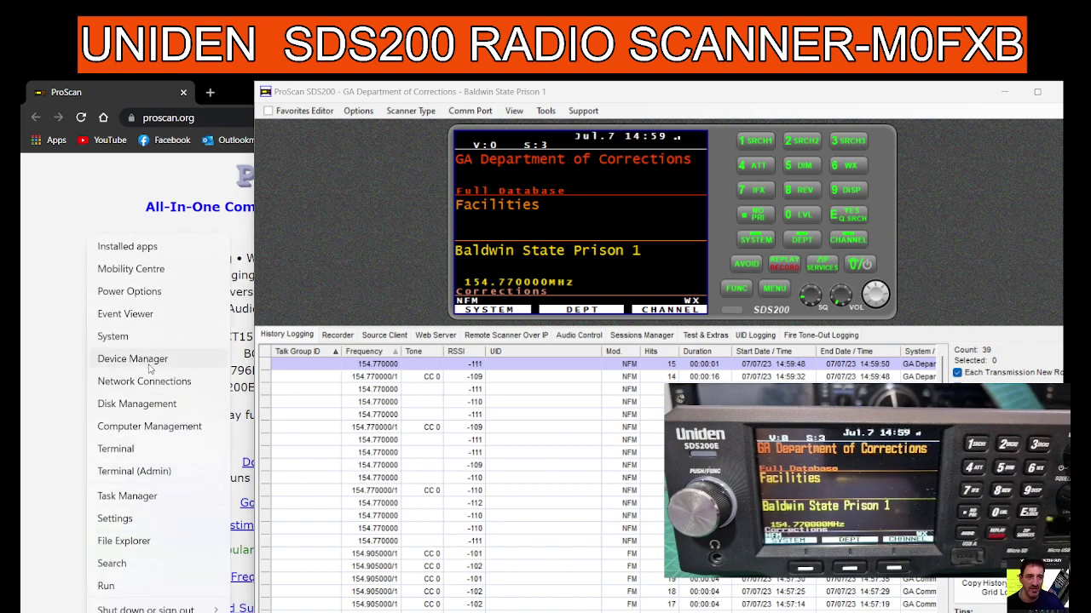
left_click(149, 365)
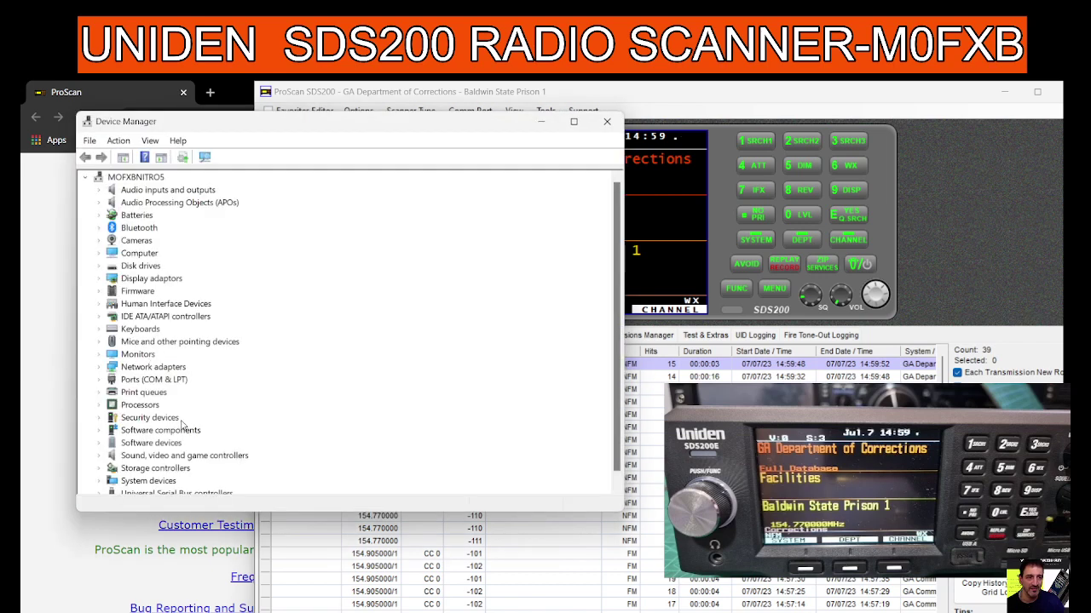
left_click(151, 381)
double_click(151, 381)
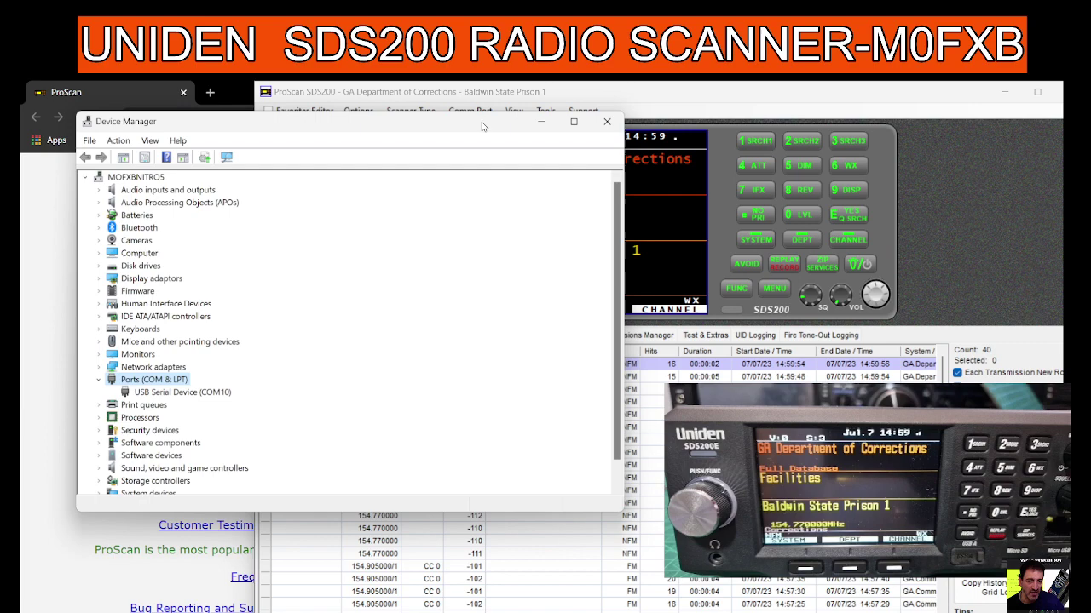
left_click(540, 121)
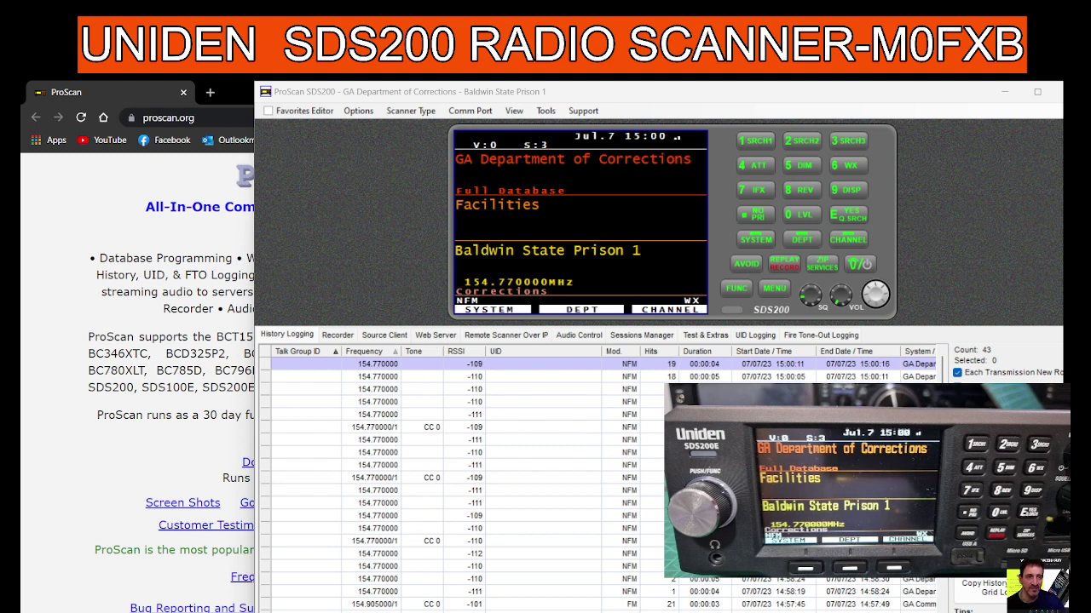
Look through the Recorder, Source Client, Web Server and Remote Scanner Over IP pages
left_click(338, 337)
left_click(298, 337)
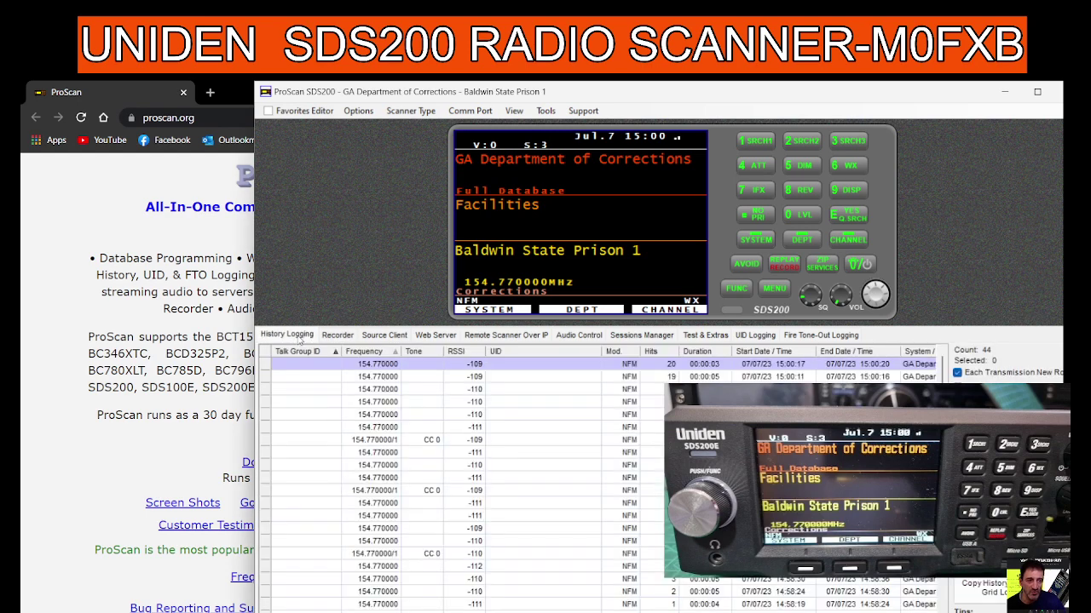
left_click(338, 335)
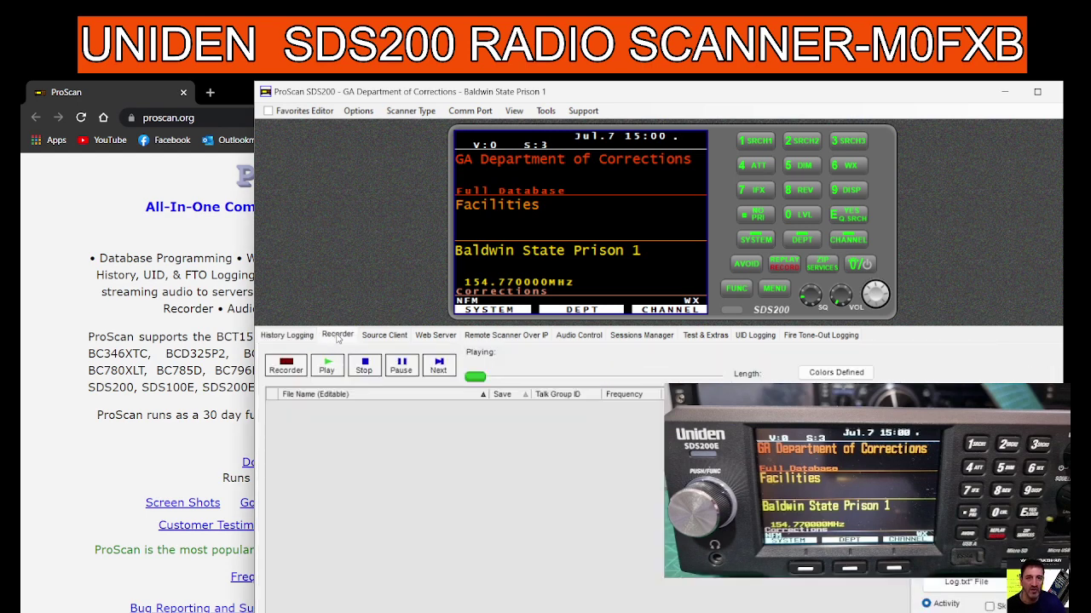
left_click(382, 337)
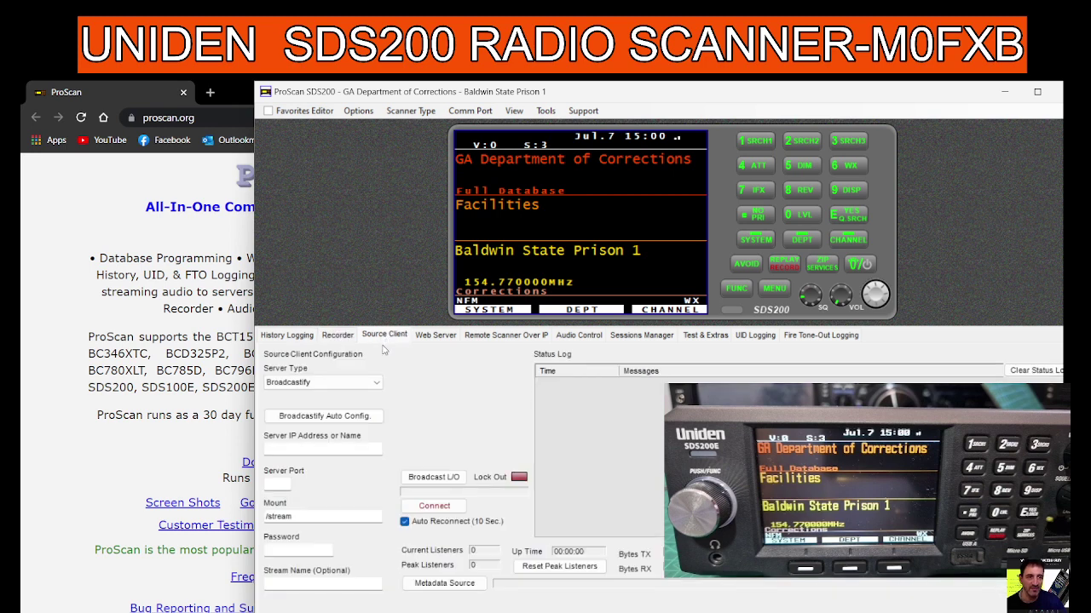
left_click(438, 336)
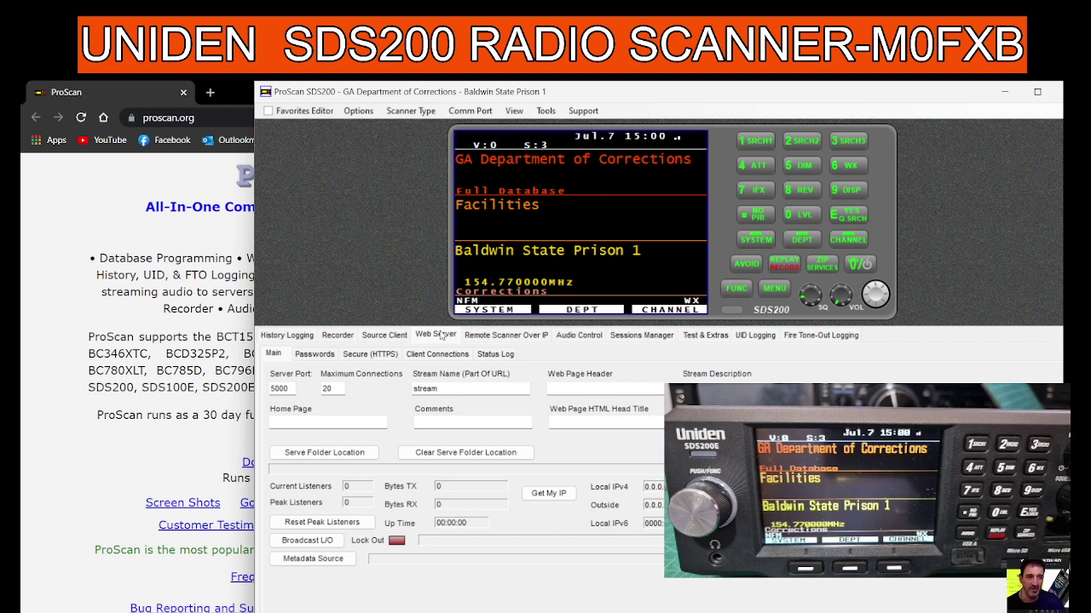
left_click(500, 337)
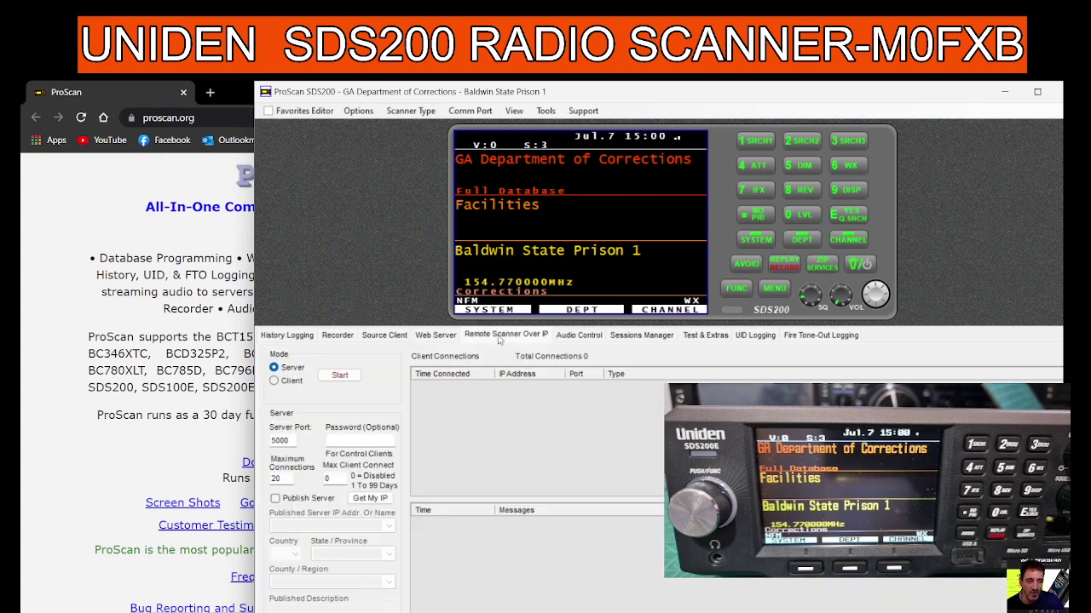
left_click(441, 339)
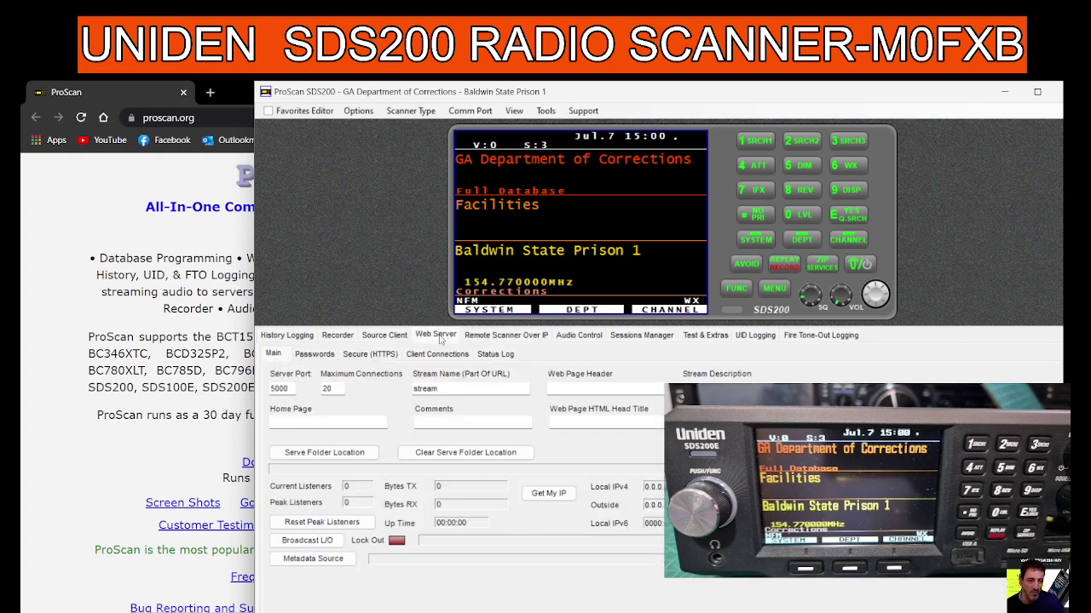
left_click(512, 337)
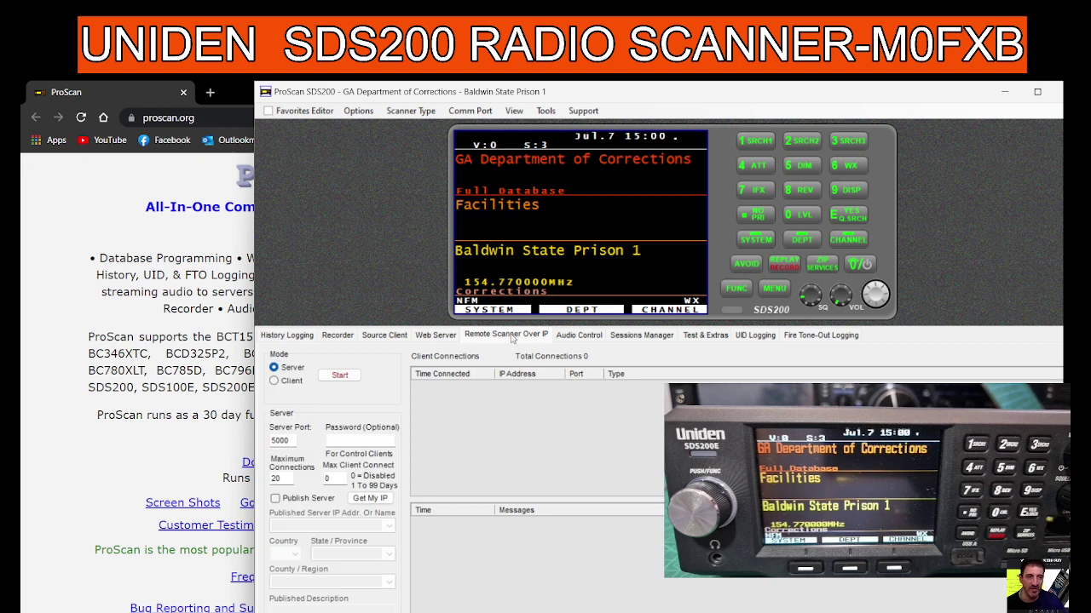
Look through the pages from Audio Control to Fire Tone-Out Logging, and examine older entries in History Logging
left_click(587, 336)
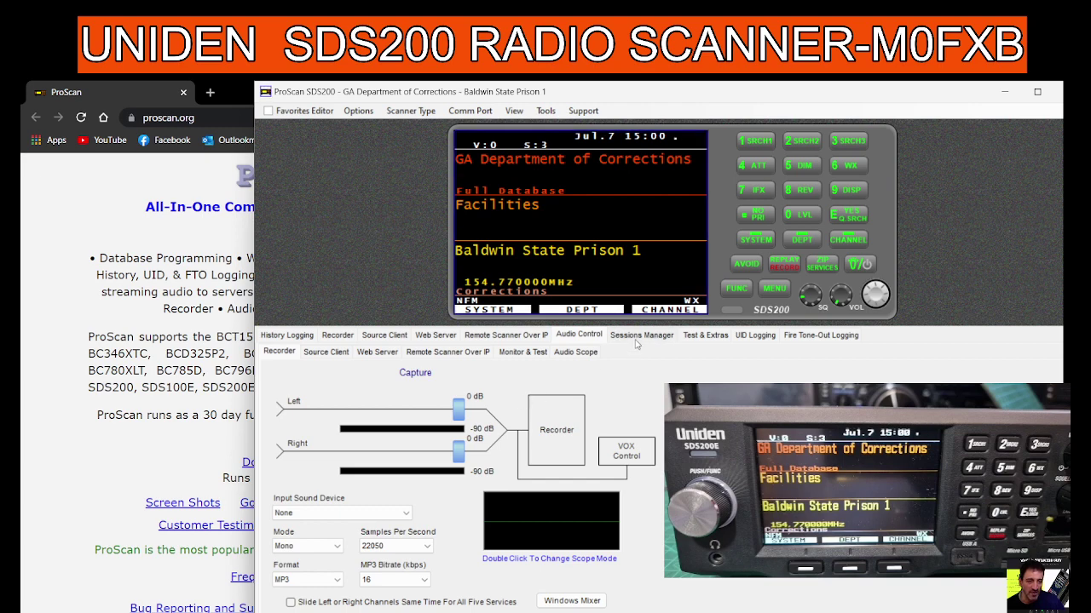
left_click(642, 337)
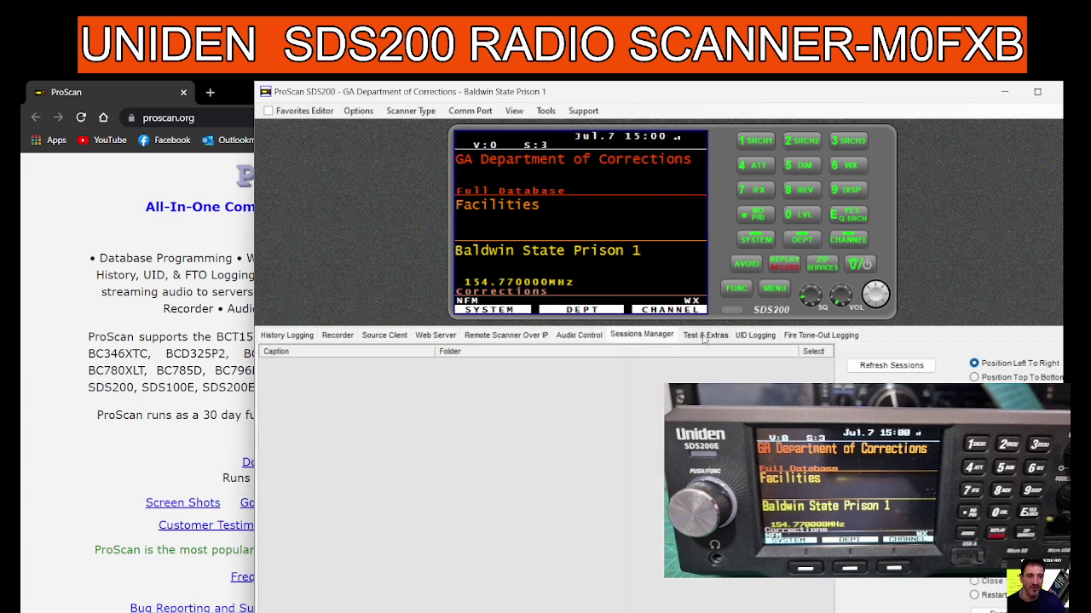
left_click(704, 337)
left_click(755, 335)
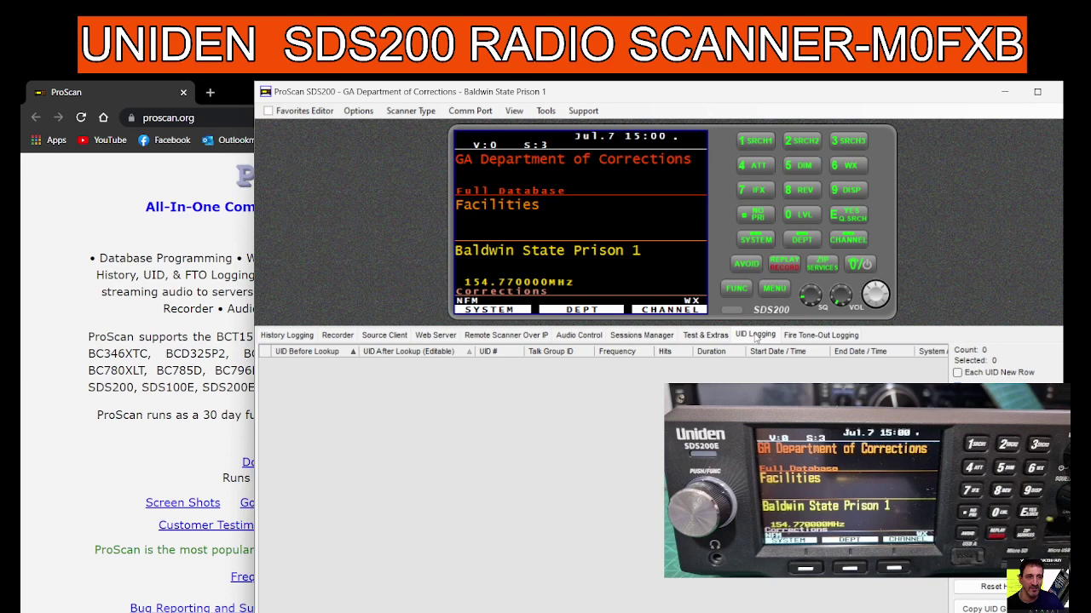
left_click(815, 337)
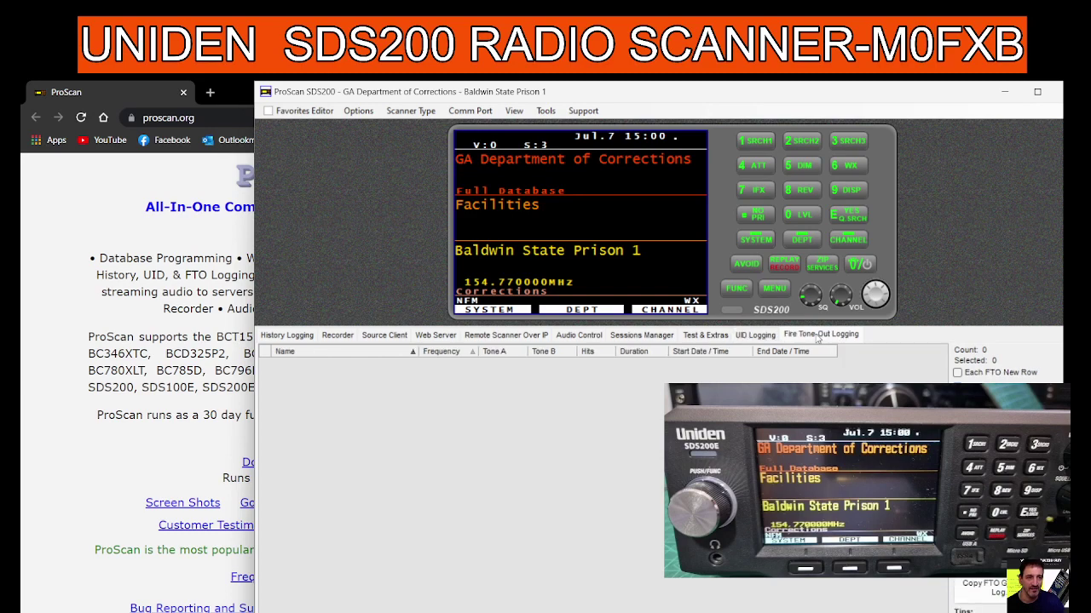
left_click(306, 337)
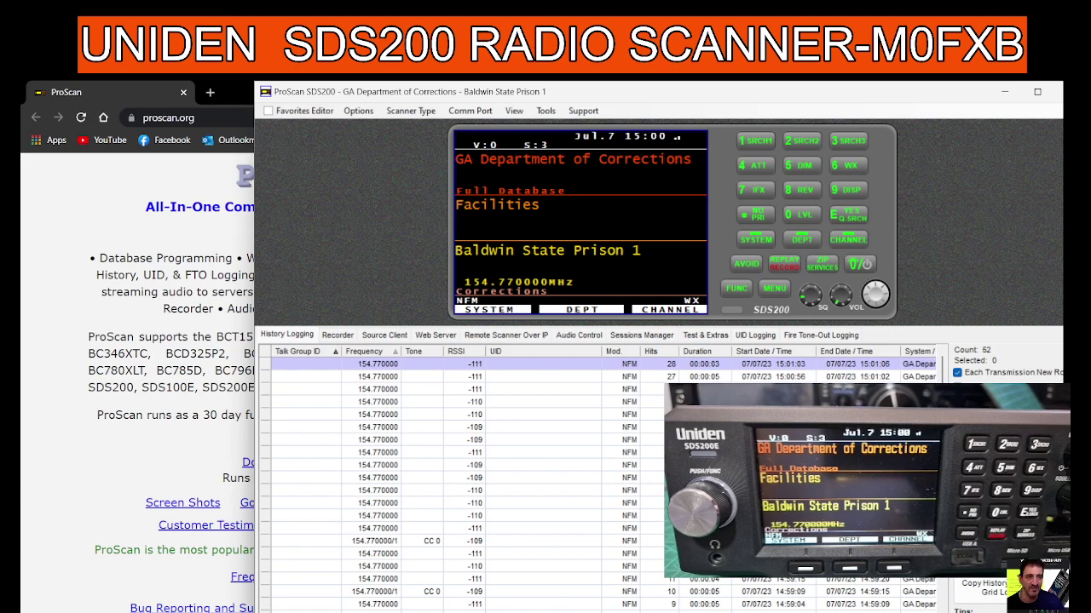
scroll(596, 478, "down", 2)
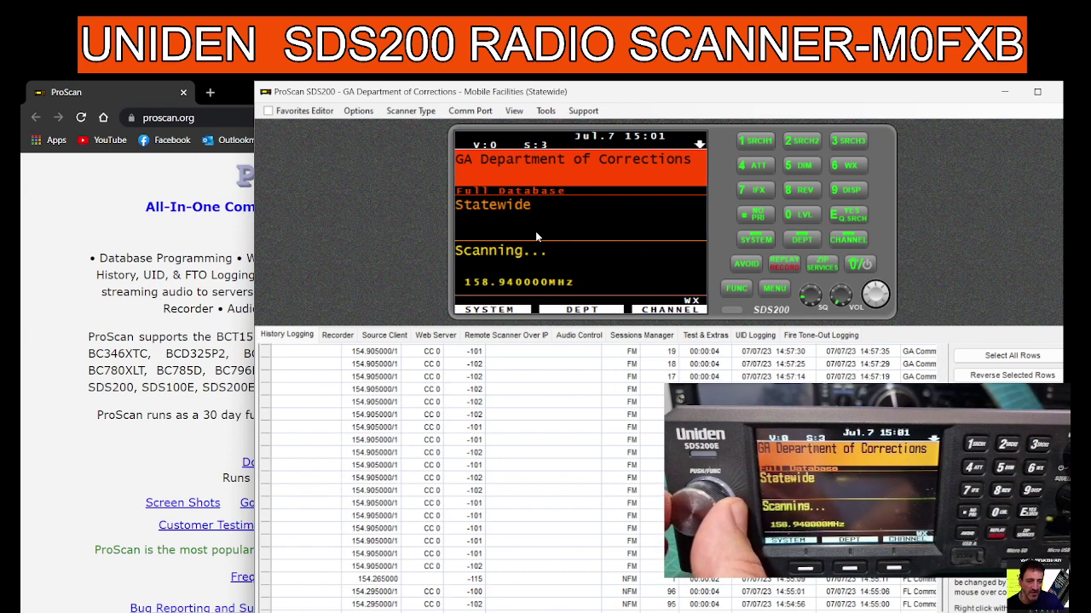
Try the department hold on the virtual scanner, and set its volume to 7 and squelch to 6
left_click(579, 312)
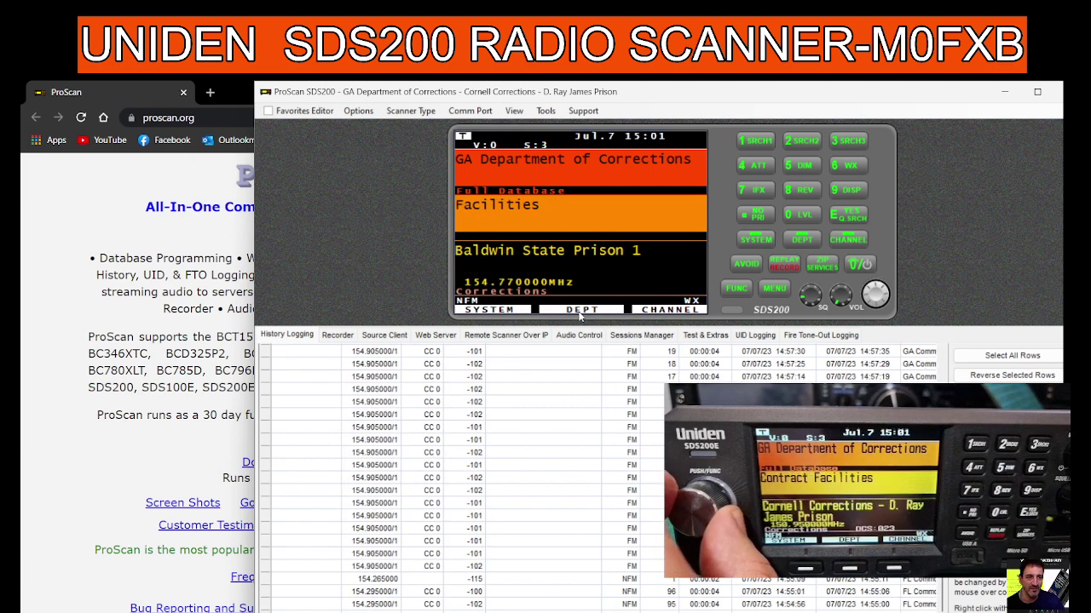
left_click(884, 292)
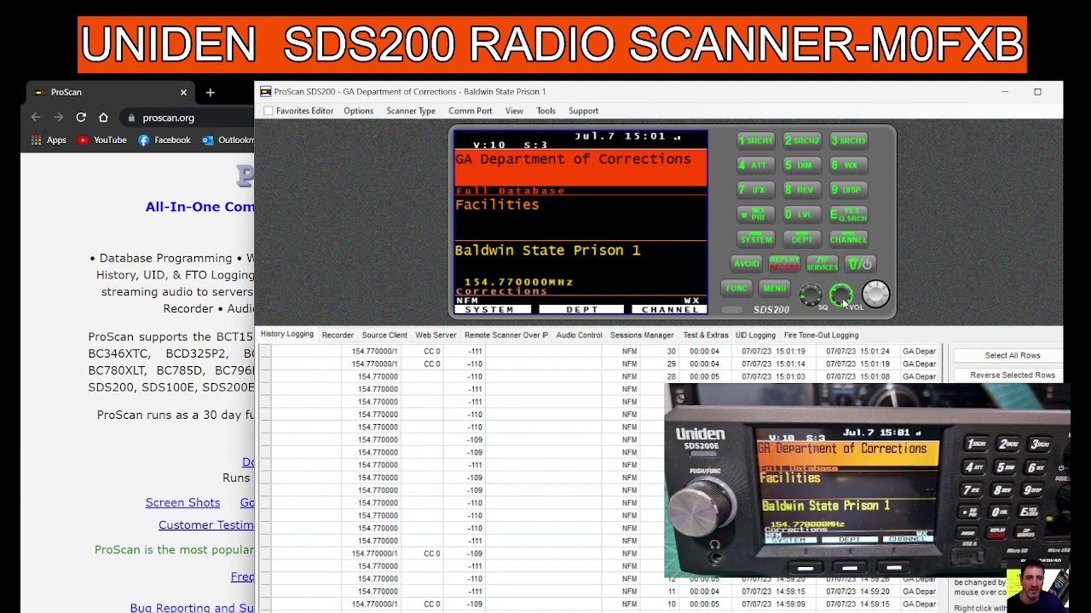
scroll(842, 304, "up", 2)
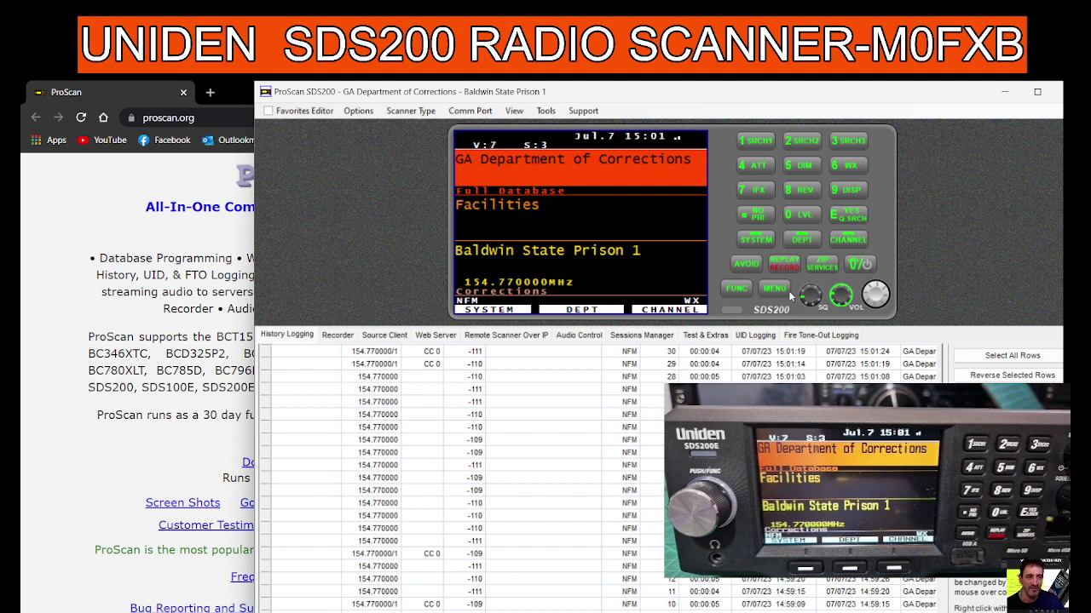
scroll(811, 295, "down", 3)
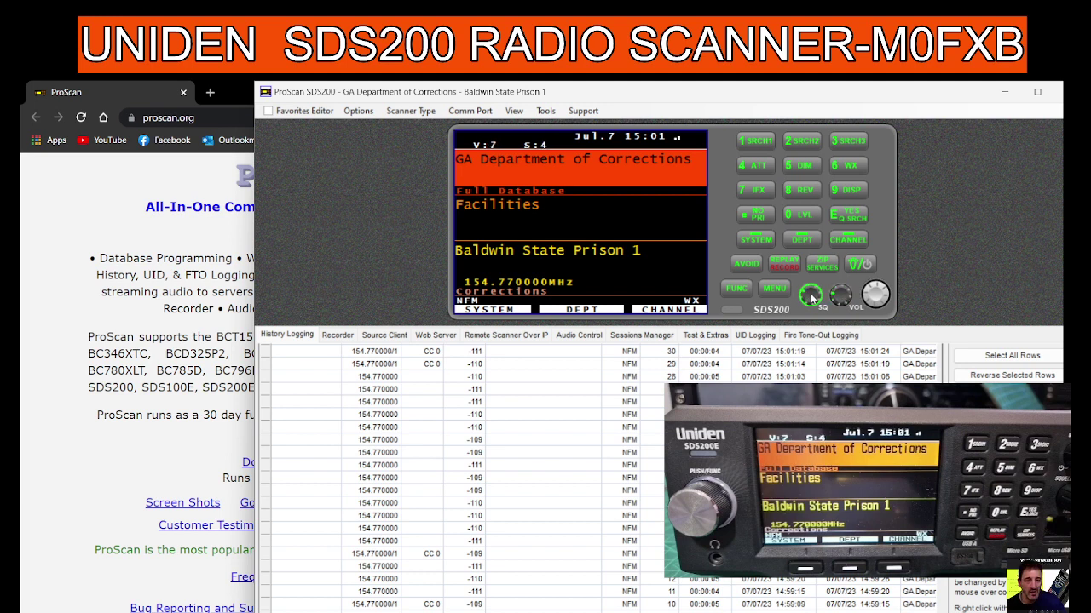
scroll(812, 295, "up", 2)
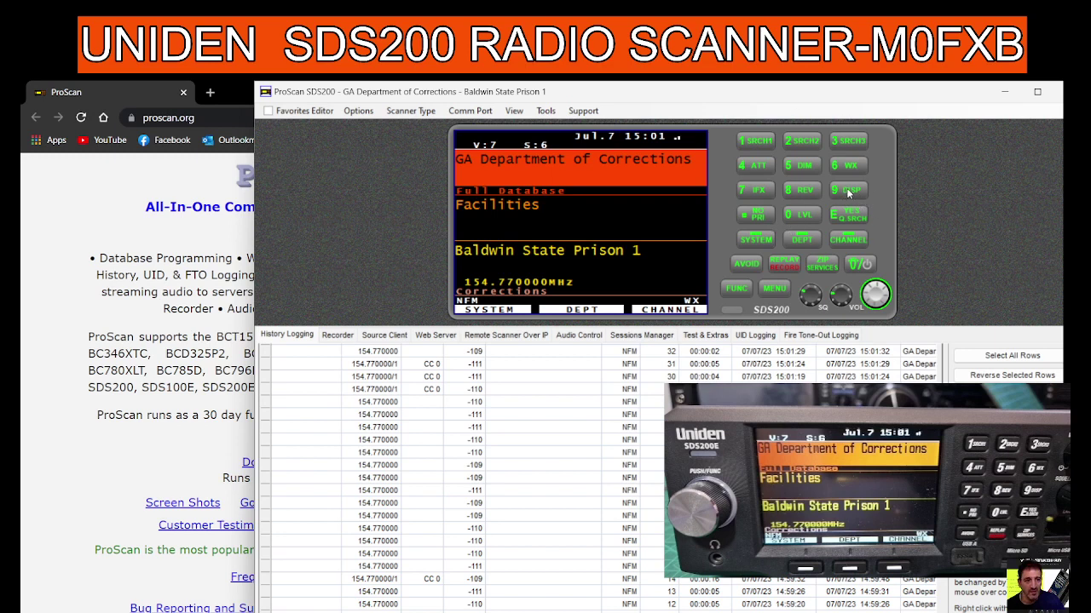
Hold the Baldwin State Prison 1 channel, and view the ZIP Services country selection before leaving it
left_click(847, 242)
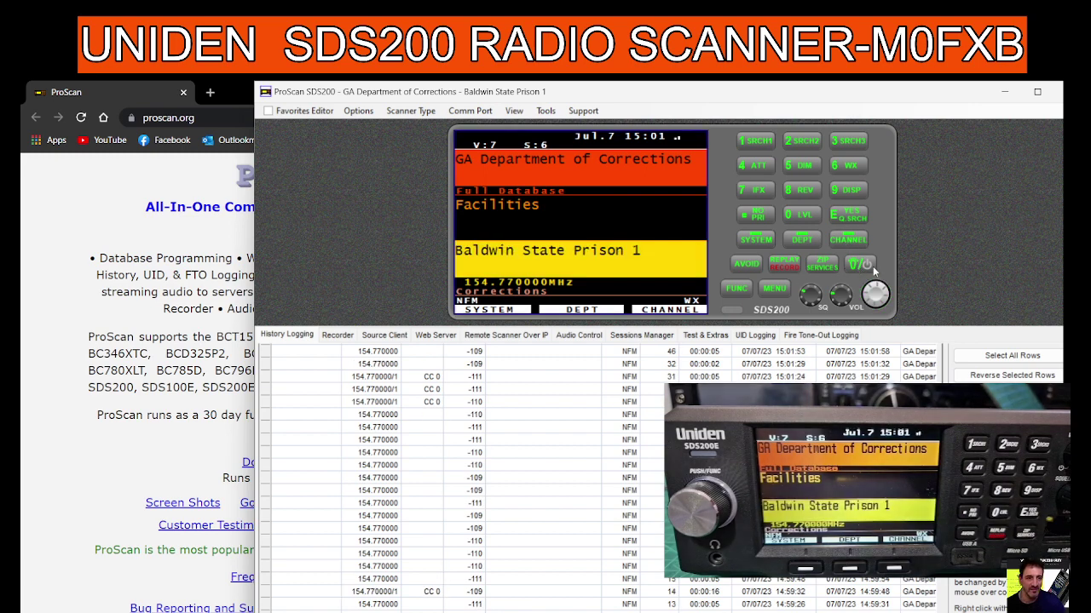
left_click(867, 265)
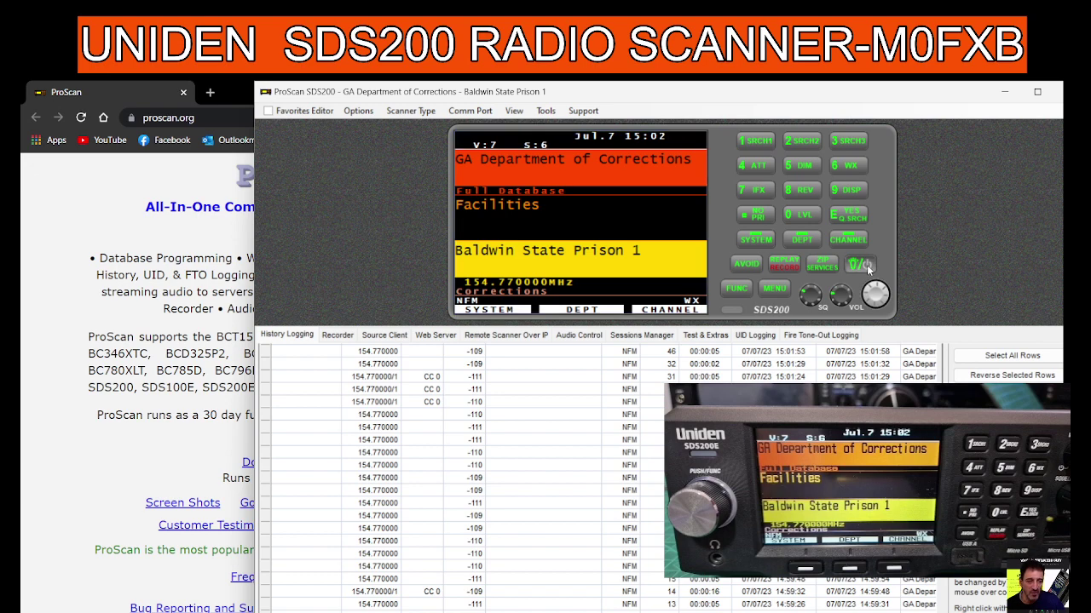
left_click(867, 265)
left_click(822, 265)
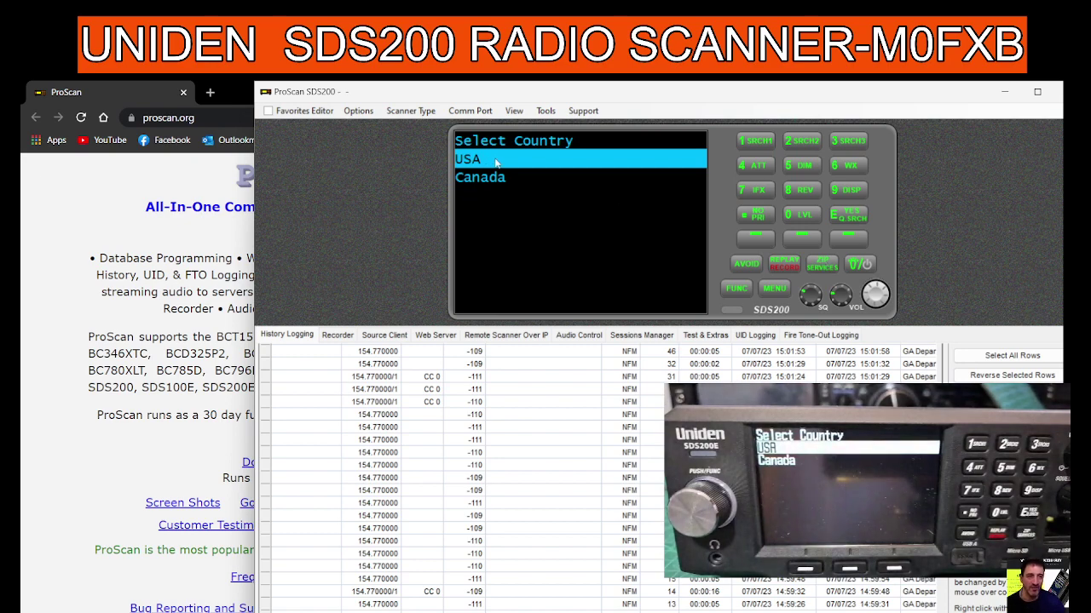
left_click(775, 290)
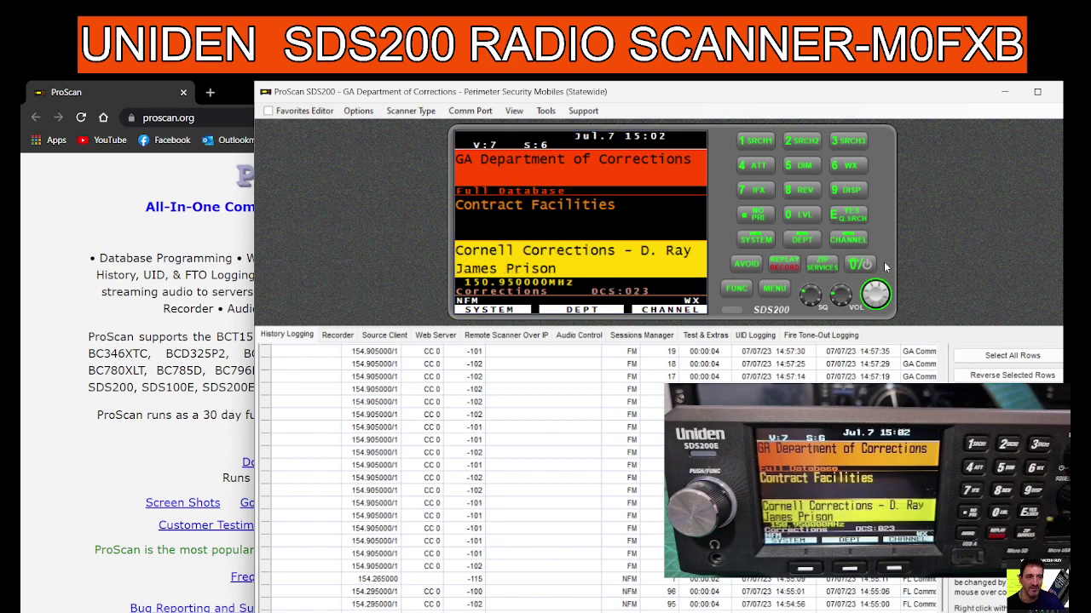
Review the Scanner Type selection and the Comm Port settings for port and baud rate, closing both dialogs without changes
left_click(400, 111)
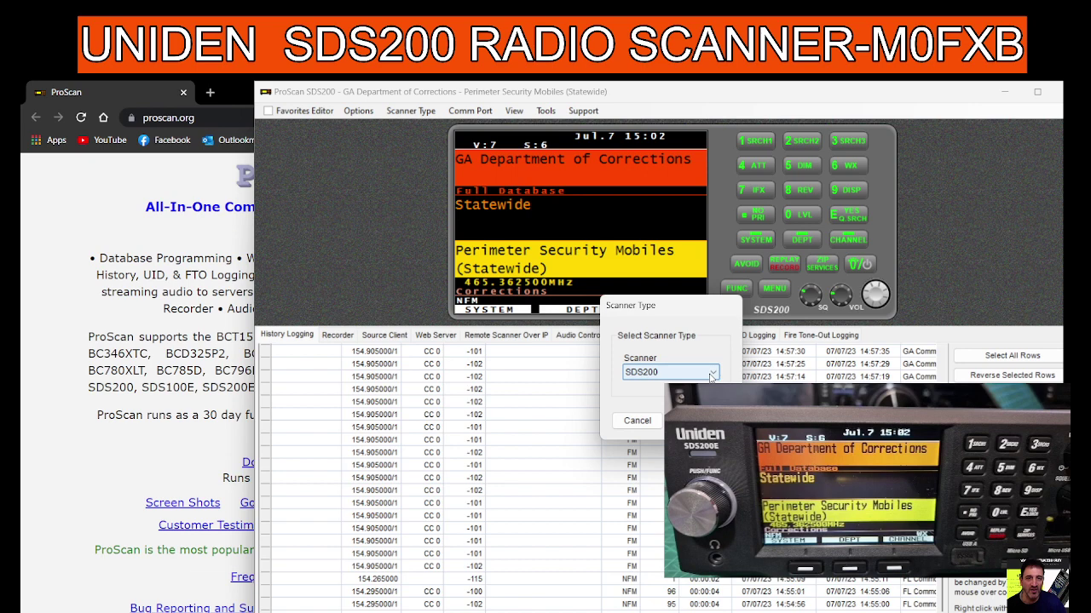
key("Escape")
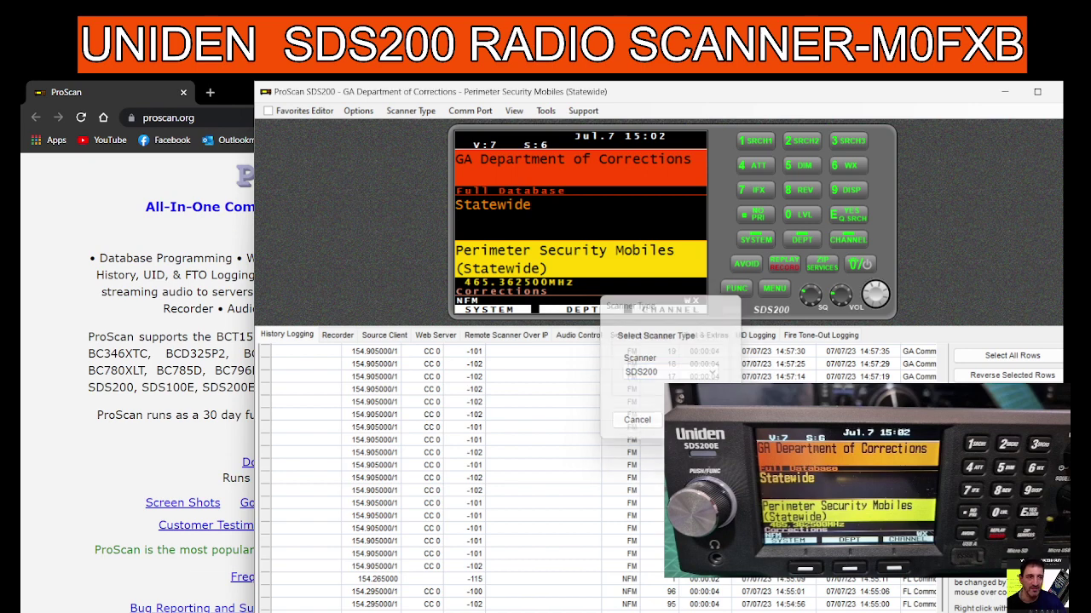
left_click(471, 112)
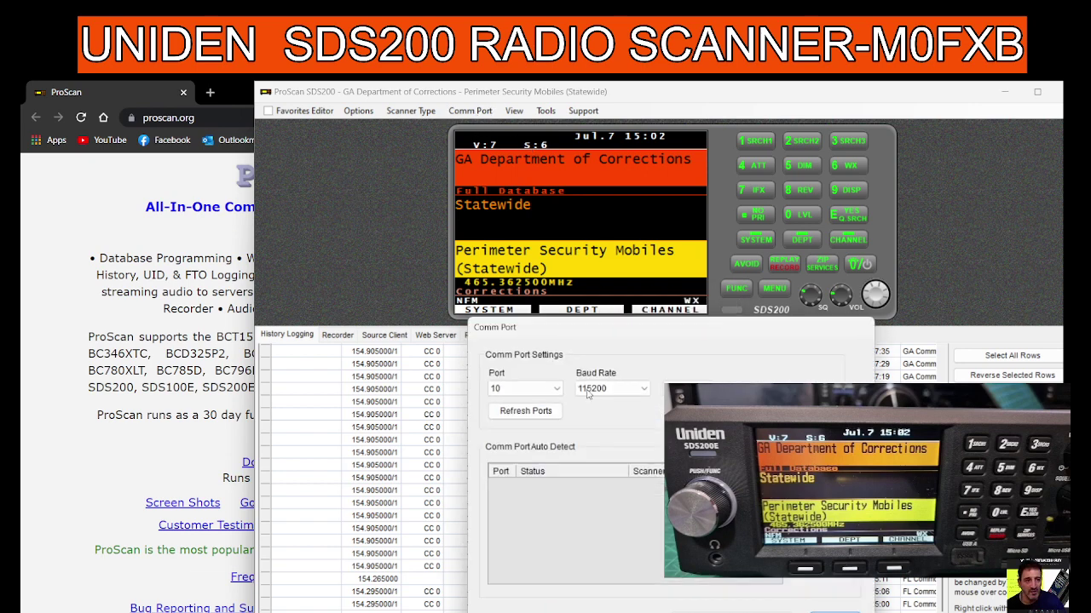
left_click_drag(686, 331, 441, 274)
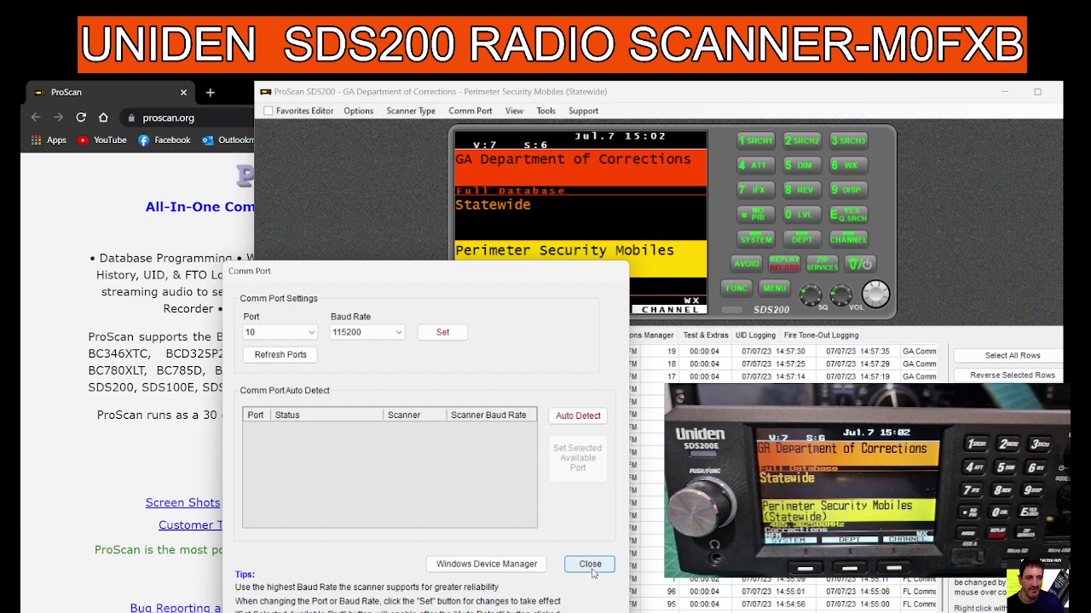
left_click_drag(482, 279, 482, 211)
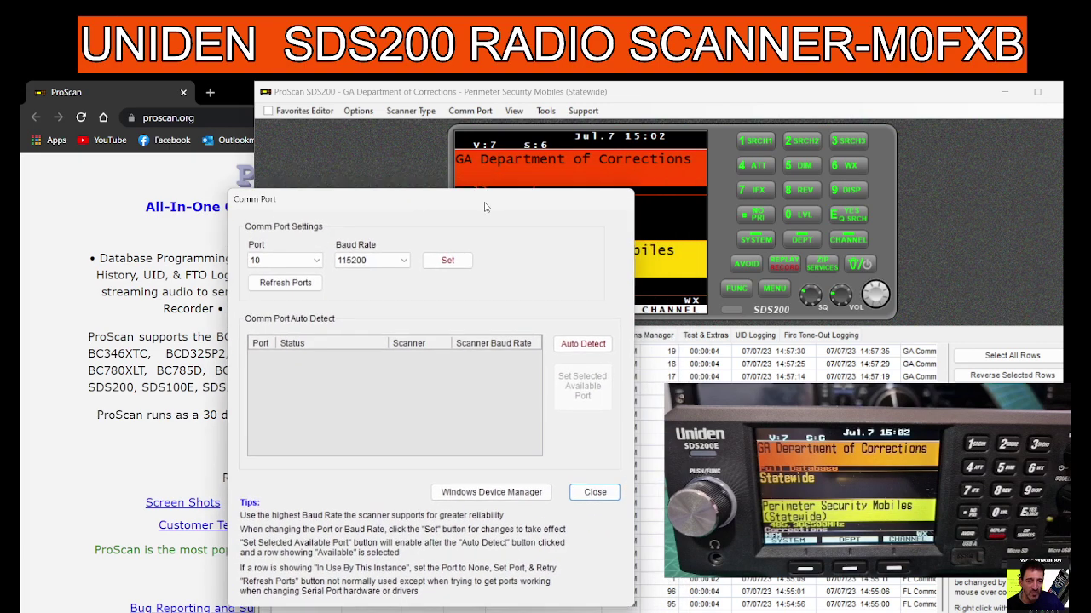
left_click(592, 493)
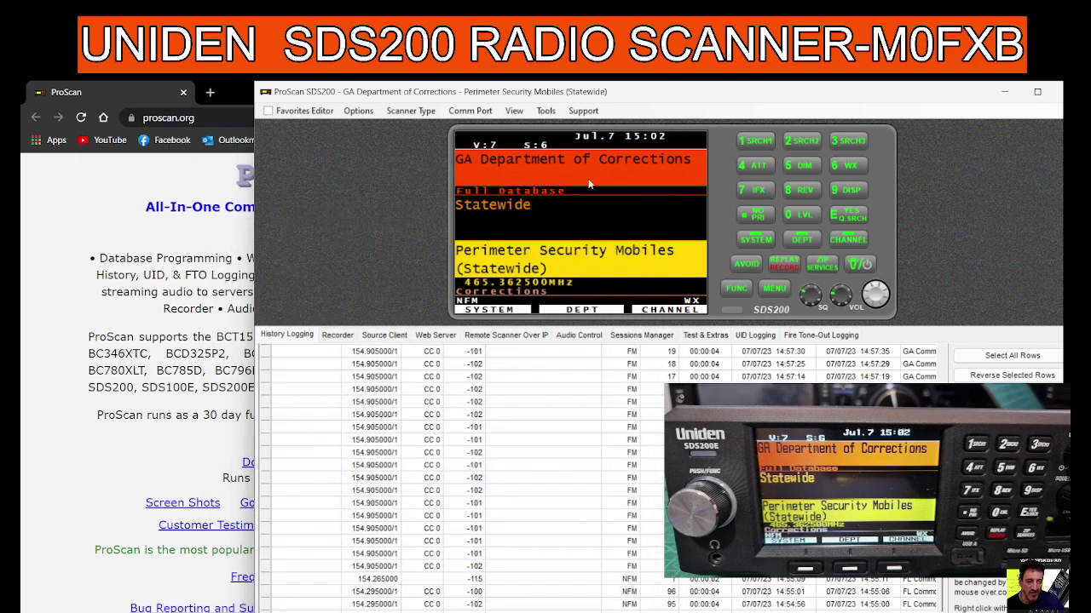
Open the Google Maps & Lookup tool and allow ProScan through the firewall on public networks
left_click(514, 111)
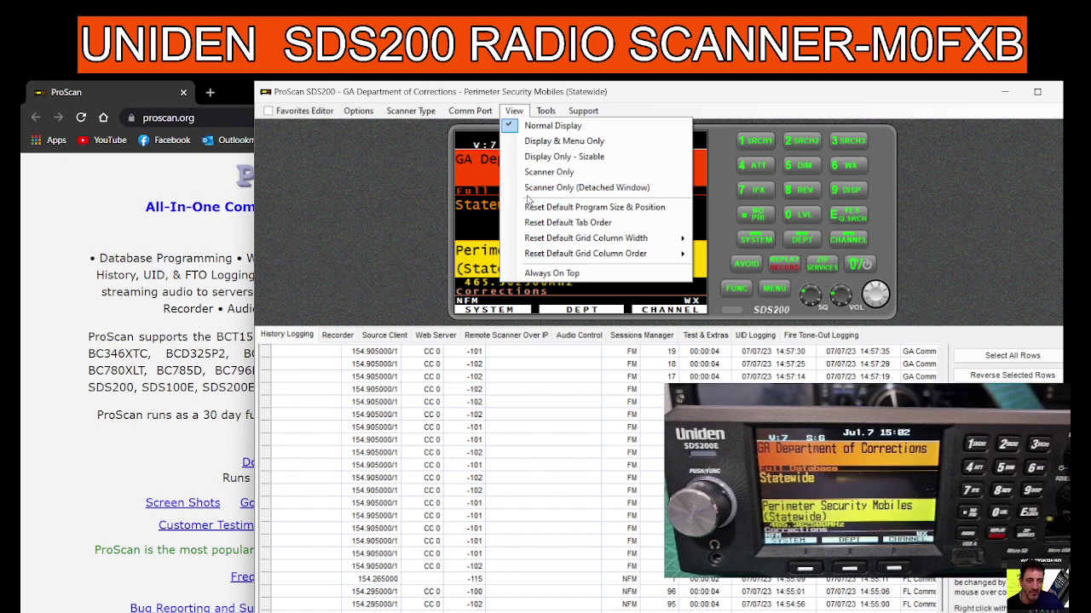
mouse_move(548, 113)
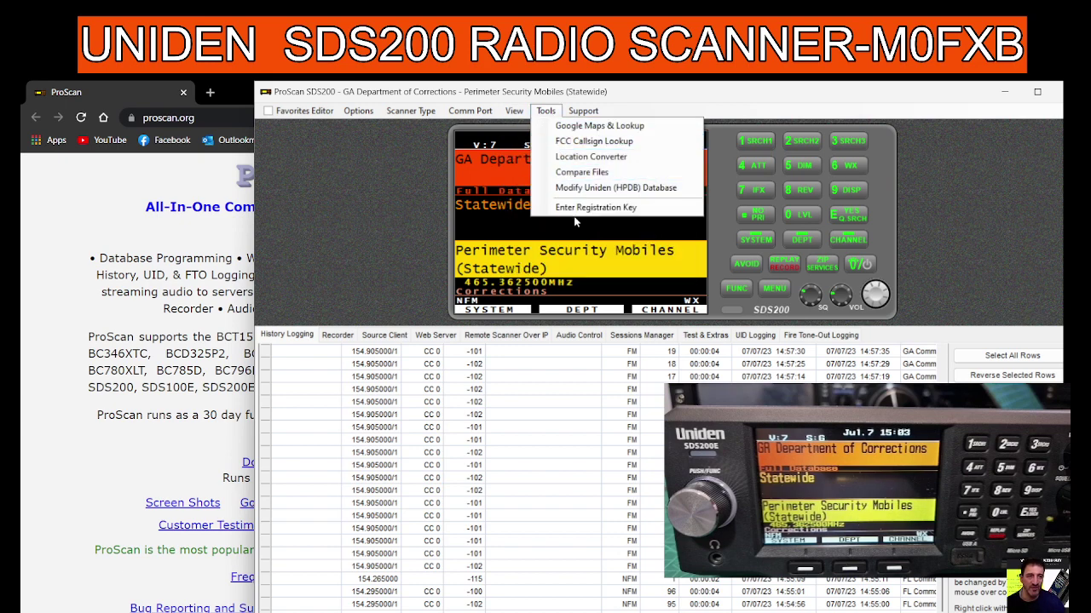
left_click(587, 126)
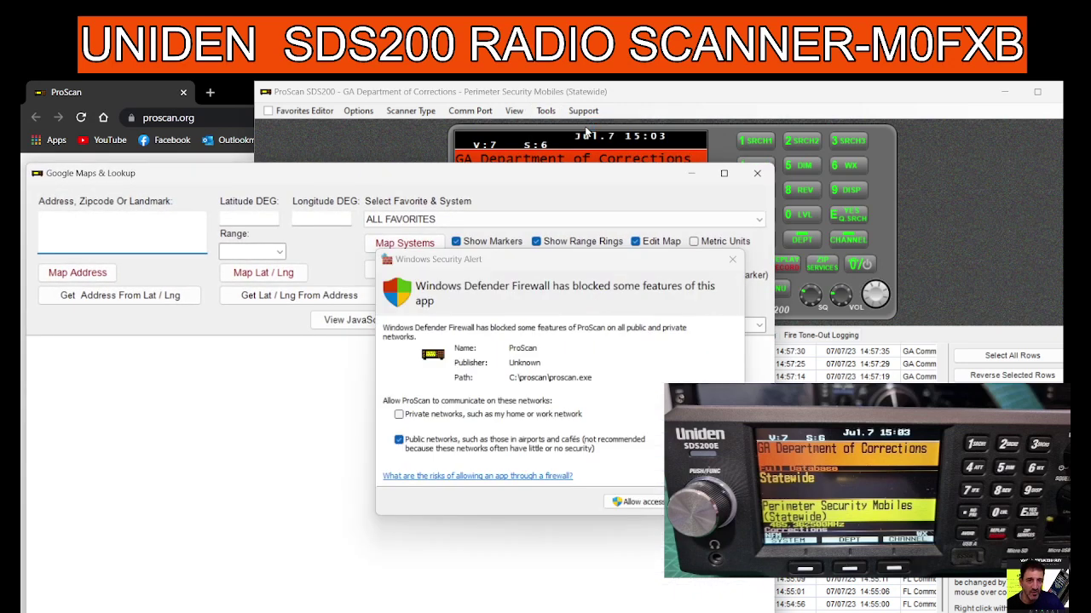
left_click(646, 505)
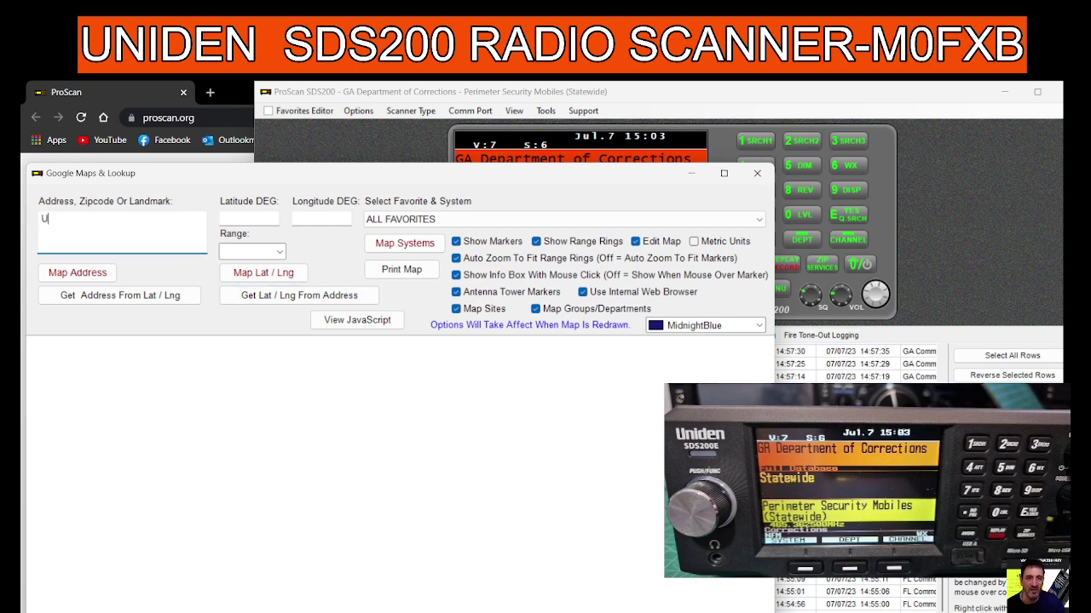
Map the address USA in Google Maps & Lookup and examine the marker's location within the country
type("SA")
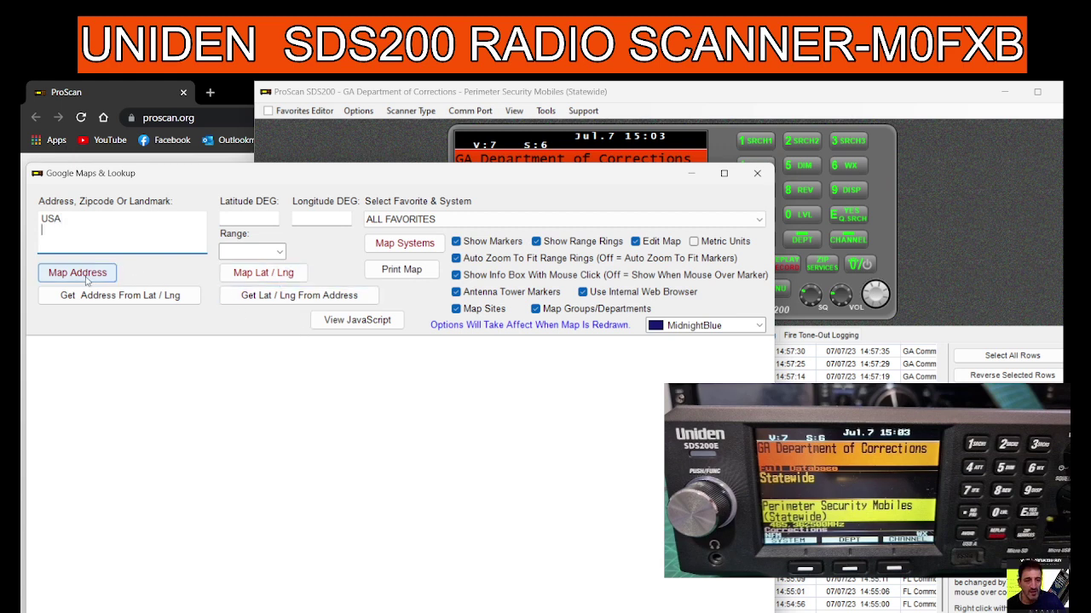
left_click(114, 274)
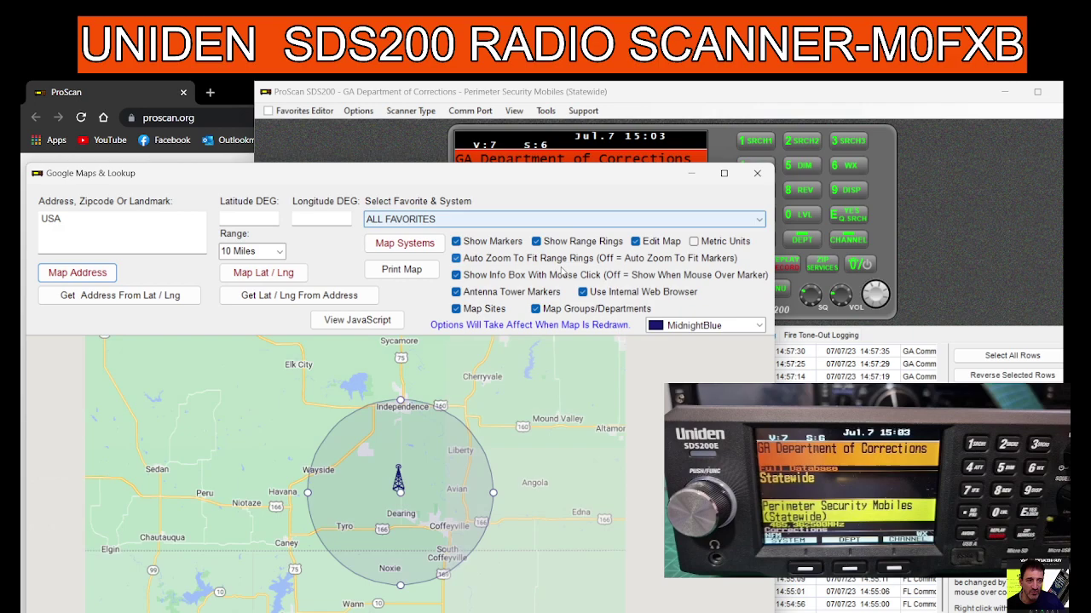
scroll(522, 436, "down", 5)
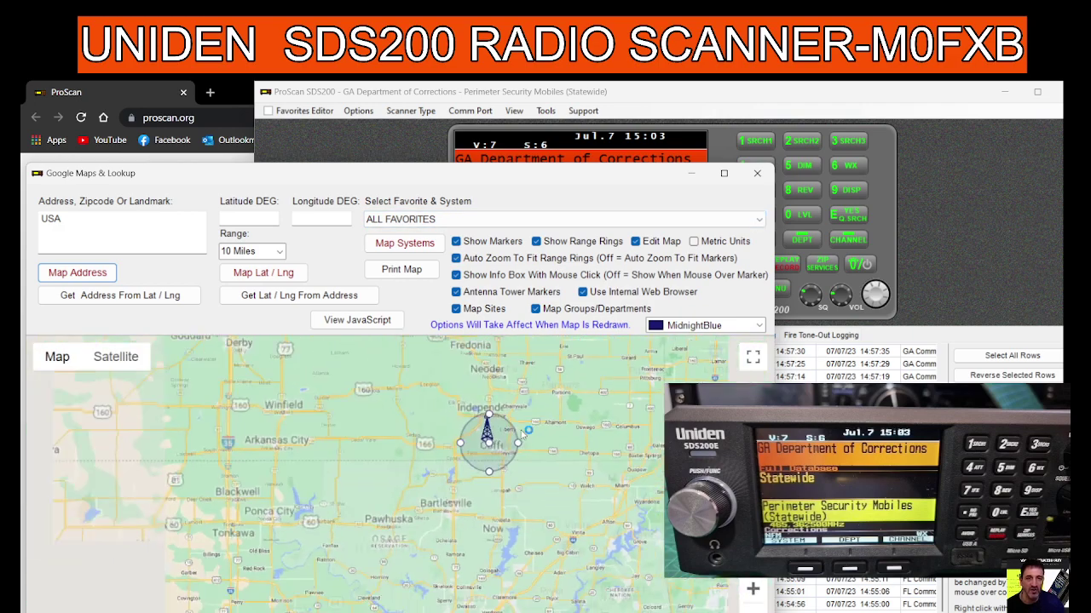
scroll(522, 433, "down", 2)
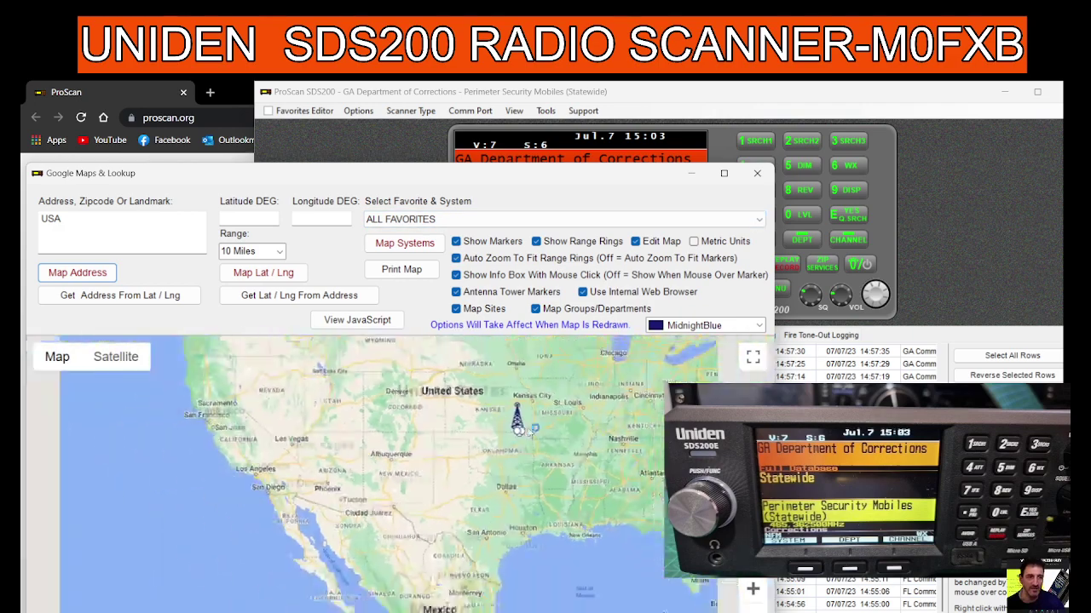
scroll(521, 430, "up", 1)
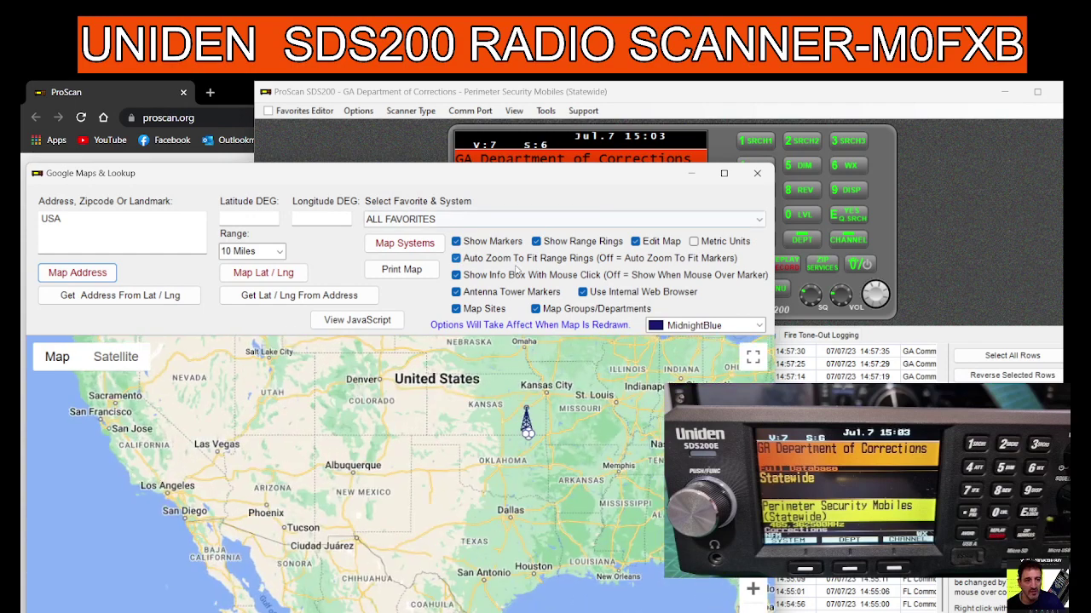
Check the favorite and system selection for mapping, and minimize the Google Maps & Lookup window
left_click(400, 219)
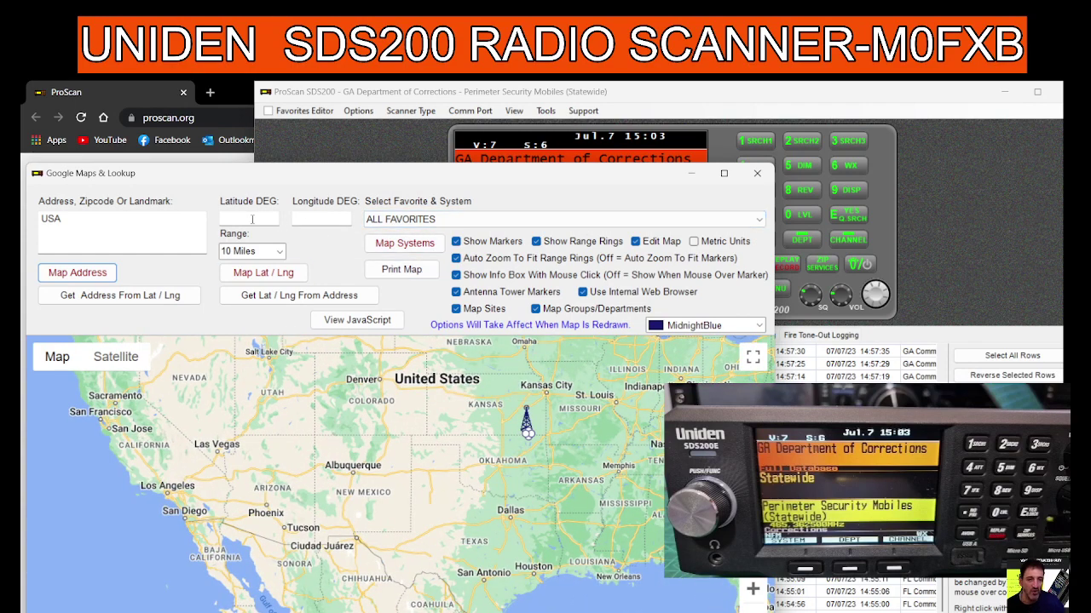
left_click(758, 221)
left_click(759, 220)
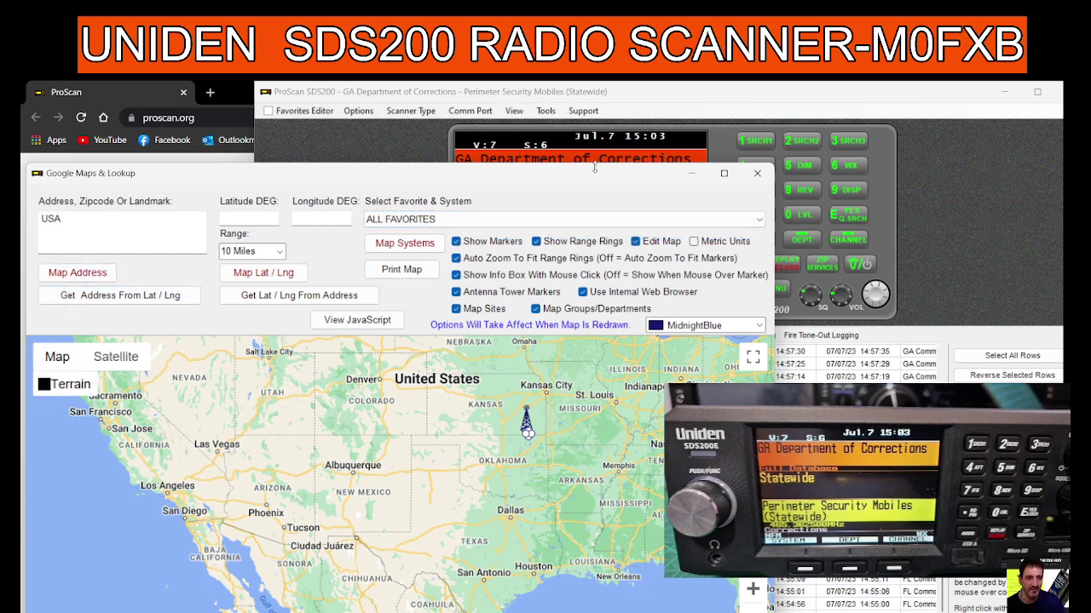
left_click(692, 172)
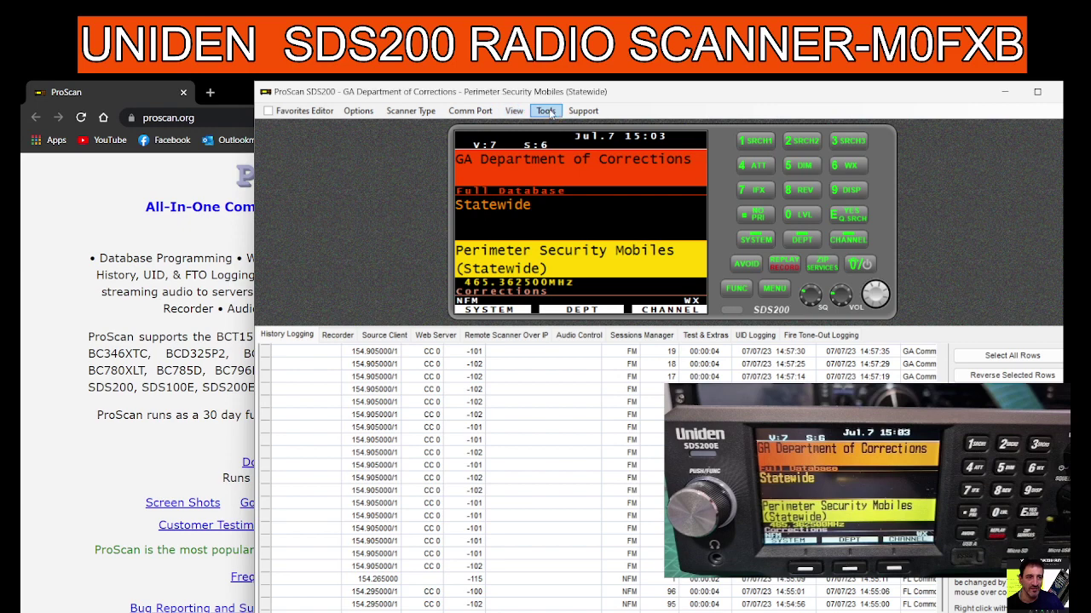
Open the Favorites Editor, look over its Systems page, and minimize it
left_click(267, 115)
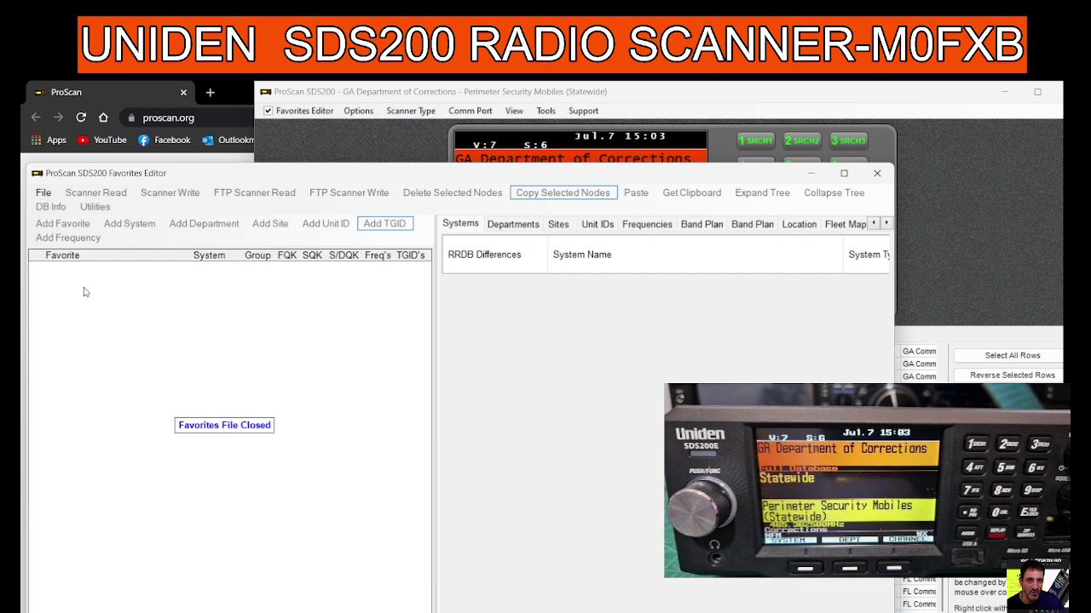
left_click(483, 258)
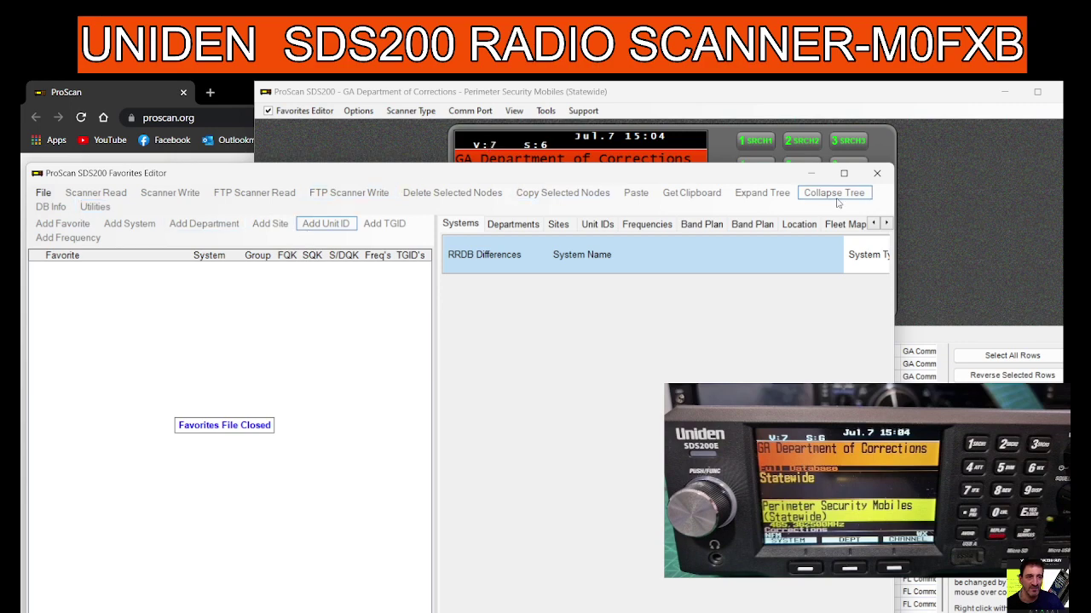
left_click(814, 174)
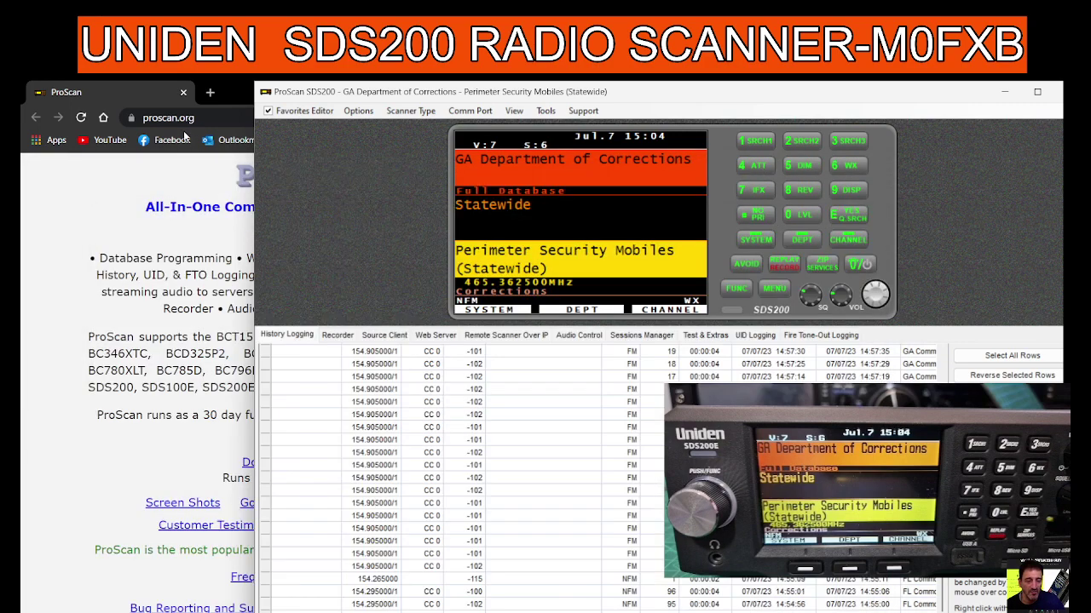
Open the general program options and set the Display Back Color to OrangeRed
left_click(376, 114)
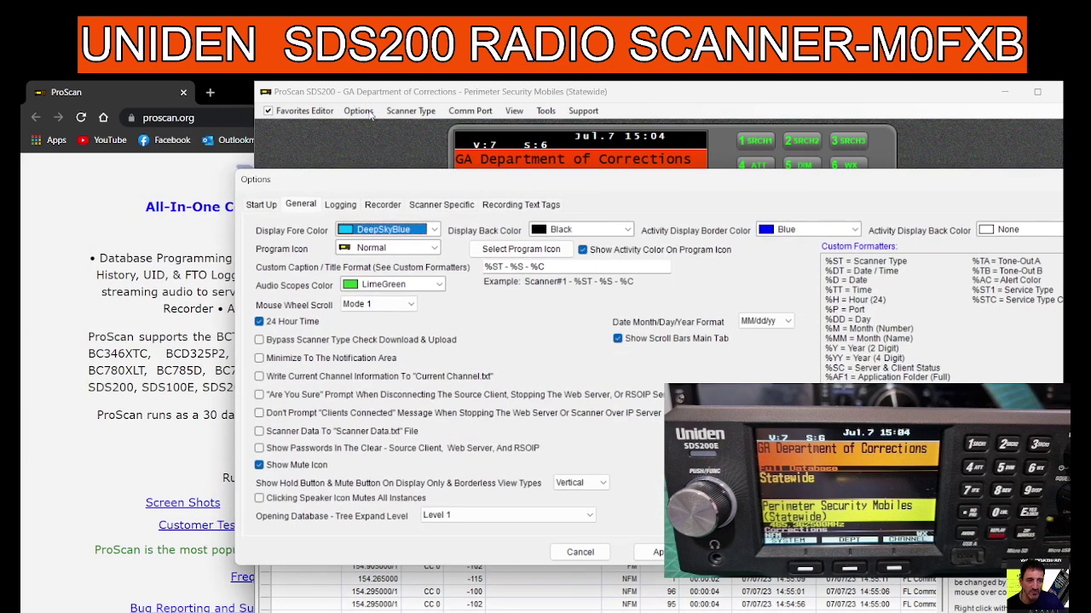
left_click(433, 230)
left_click(433, 230)
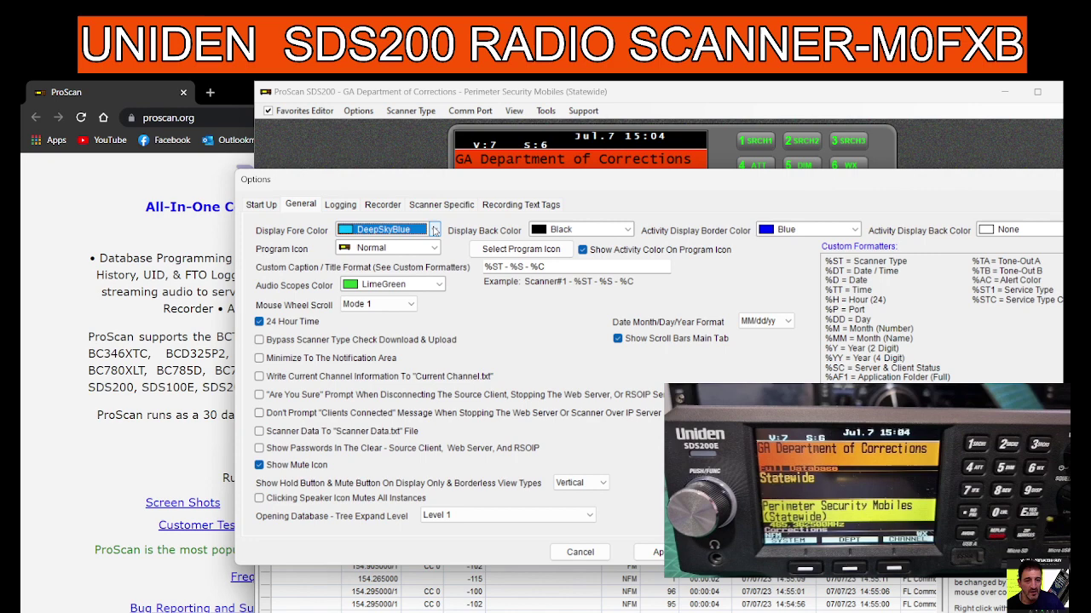
left_click(627, 230)
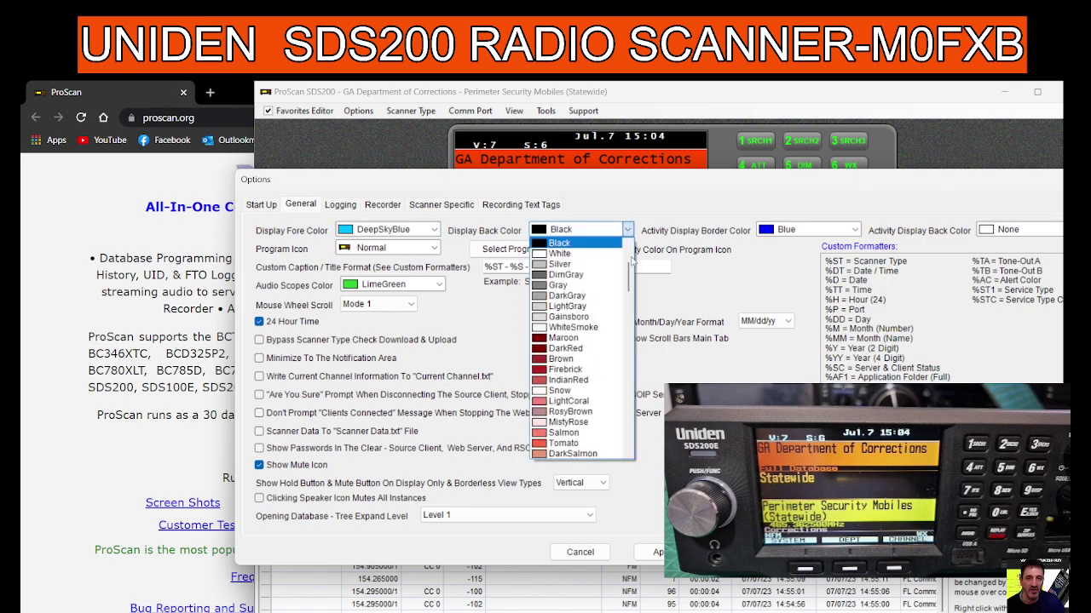
left_click_drag(630, 282, 629, 305)
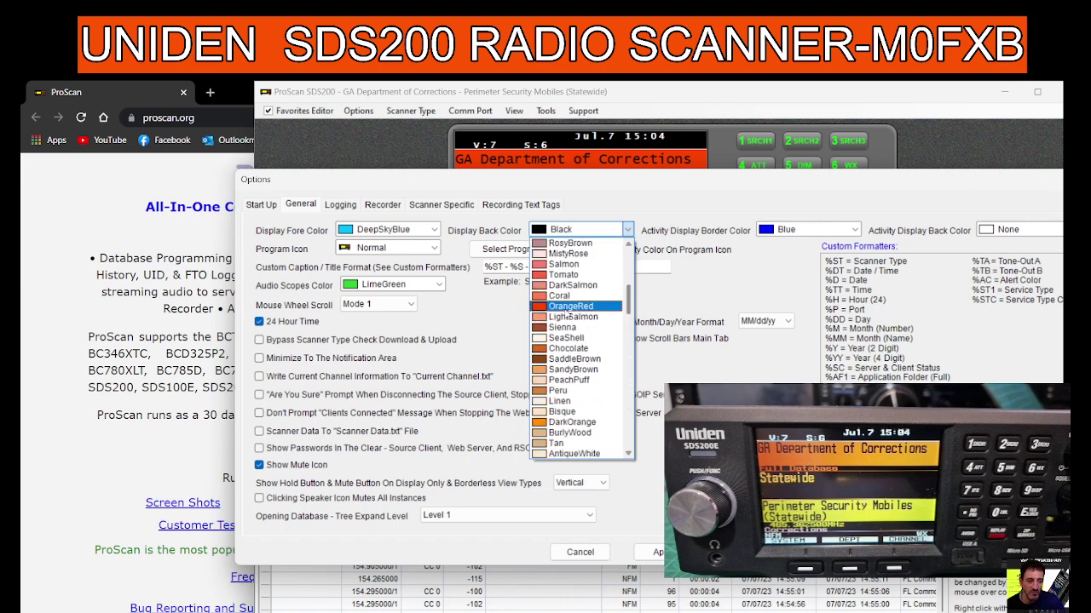
left_click(569, 306)
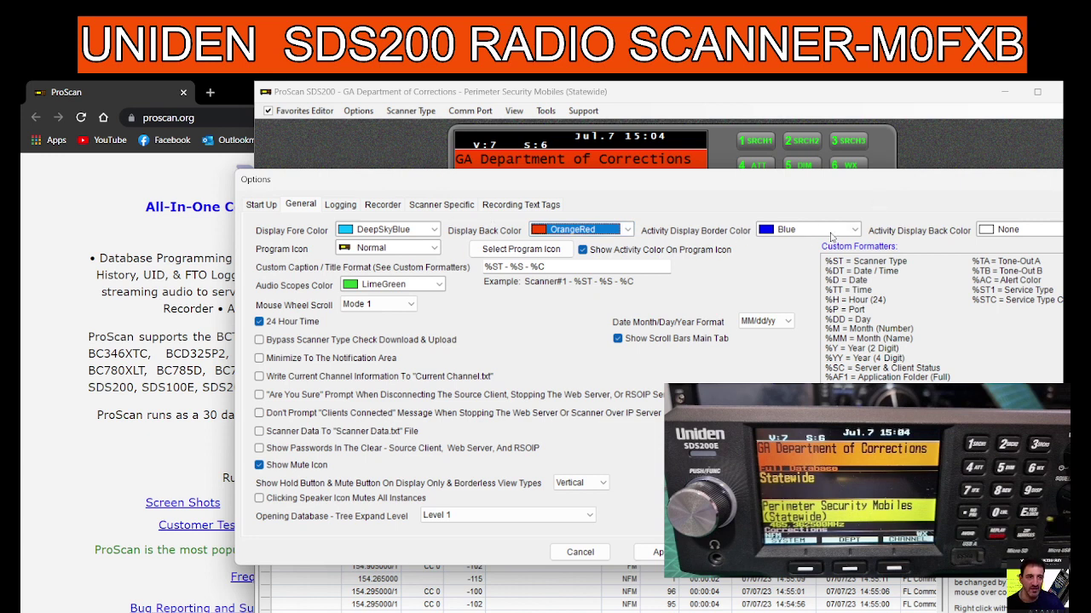
Set the Activity Display Border Color to Lime
left_click(855, 230)
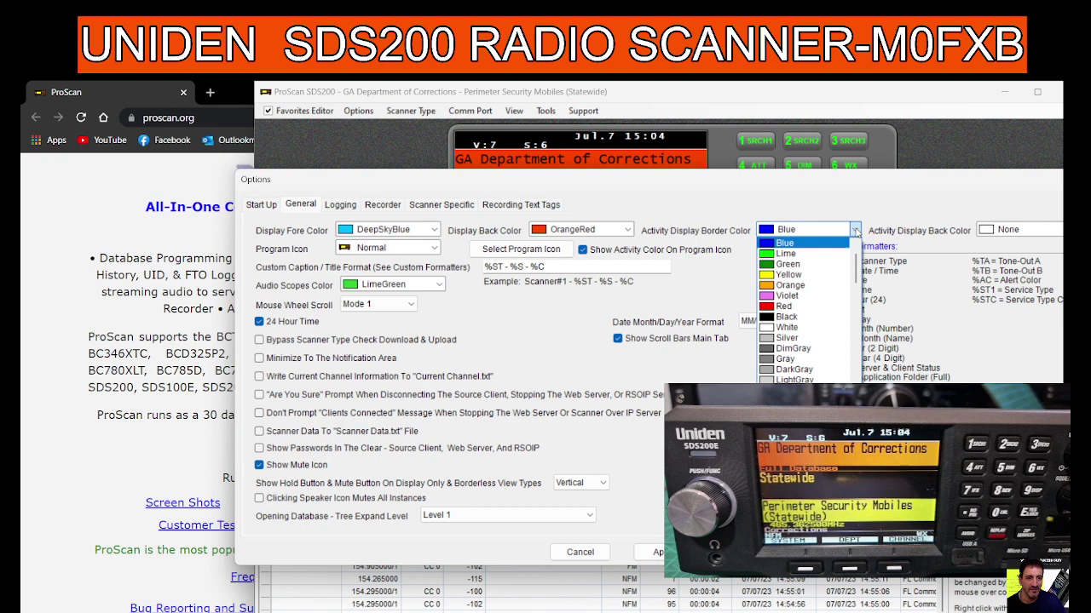
left_click(856, 230)
left_click(856, 230)
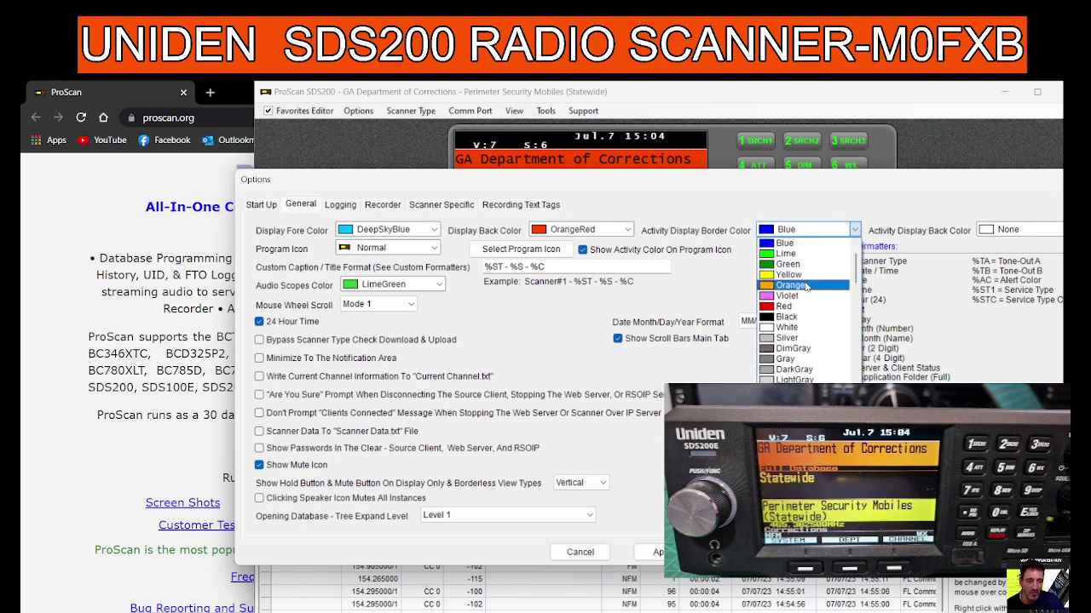
left_click(820, 254)
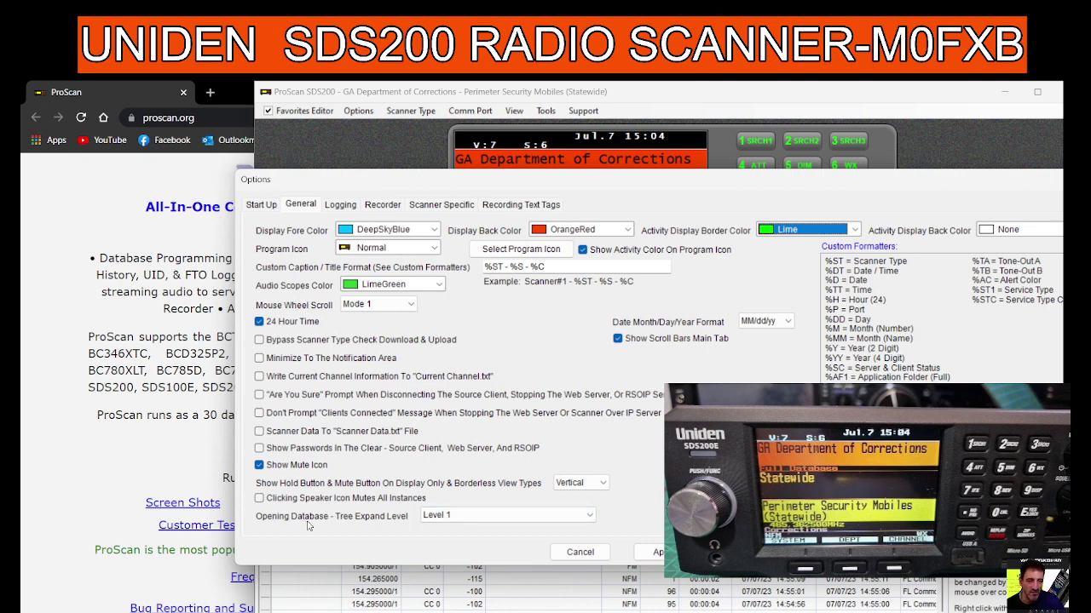
Review the tree expand levels for opening the database, keep Level 1, and apply the options
left_click(591, 516)
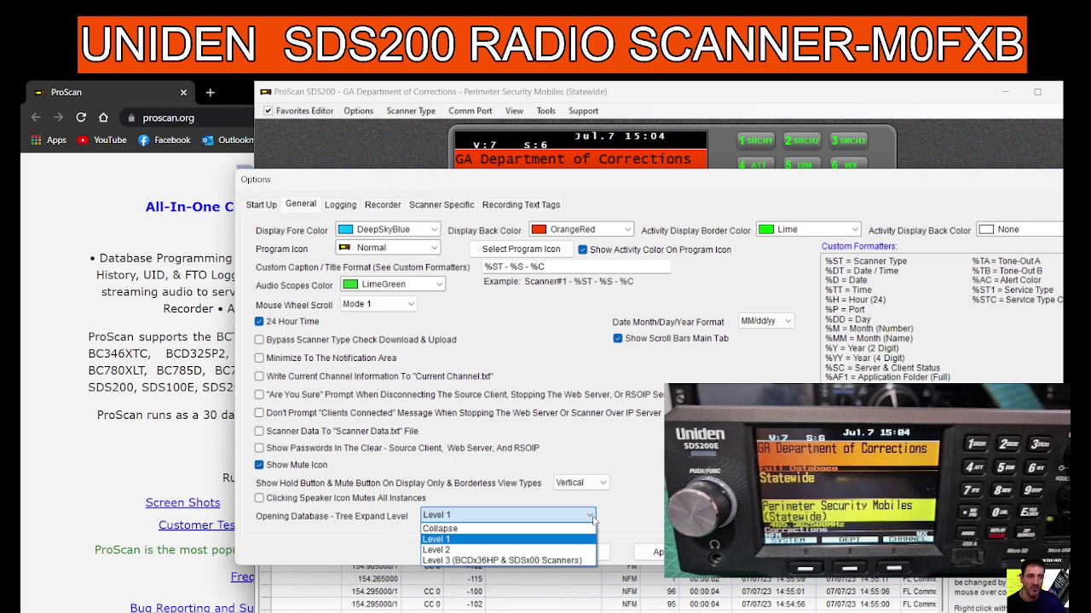
left_click(591, 516)
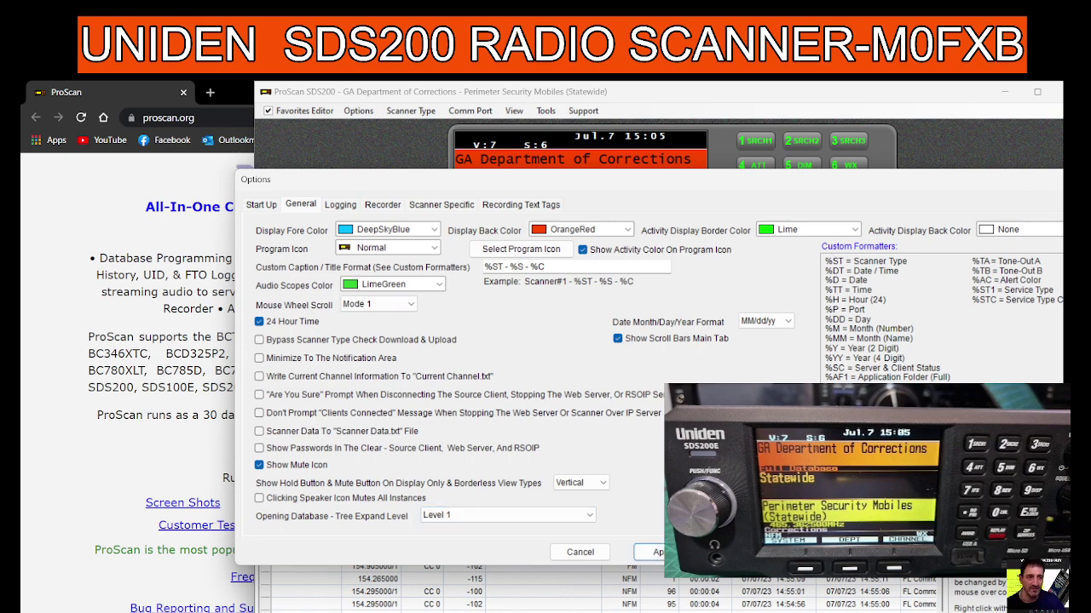
left_click(656, 552)
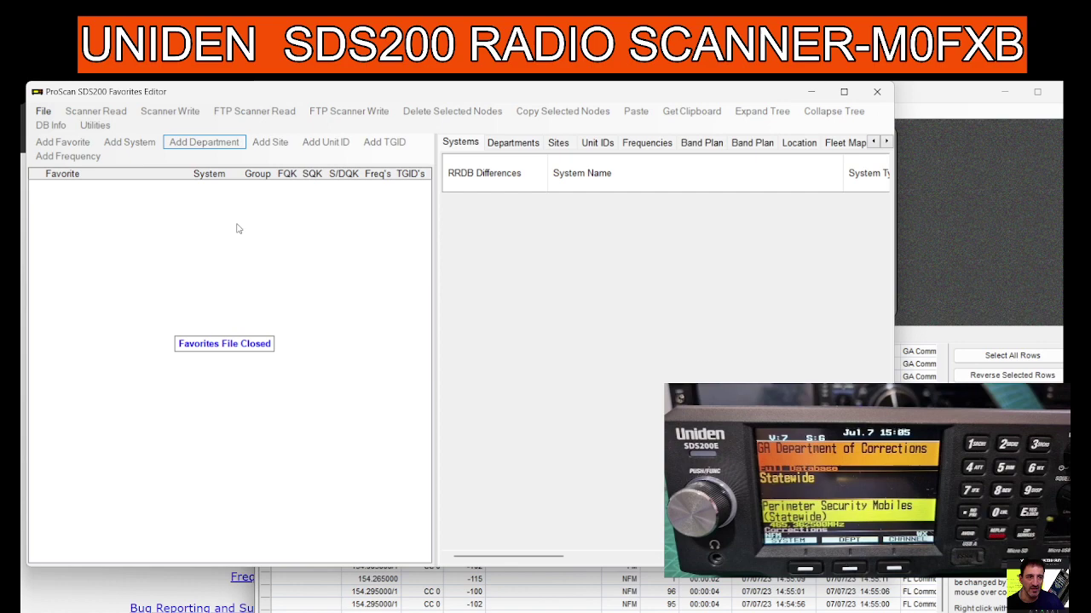
Close the Favorites Editor, and view the Comm Port settings for port and baud rate before closing them
left_click(876, 91)
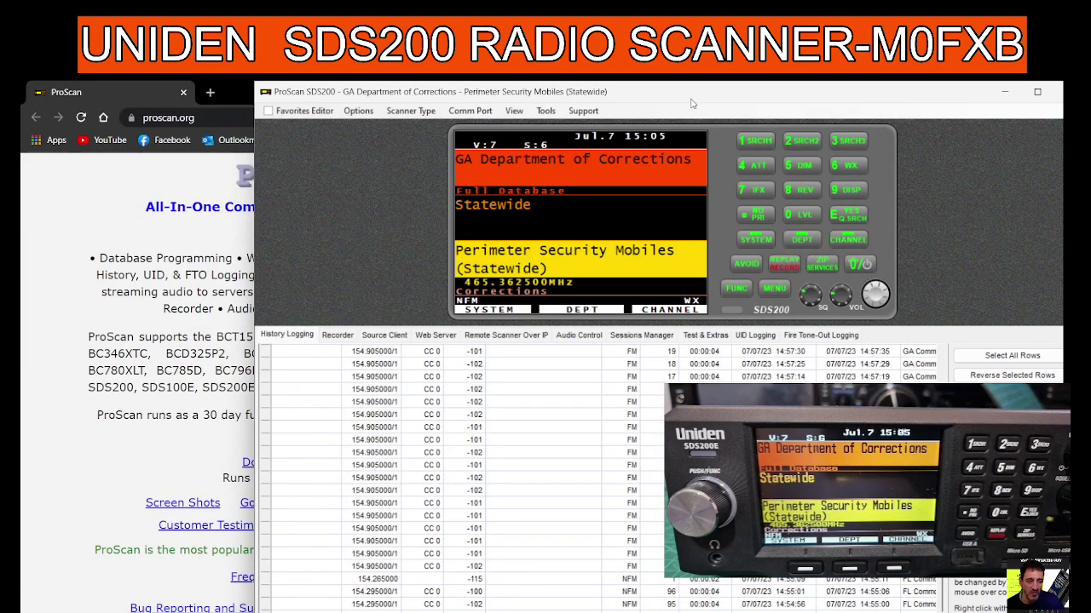
left_click(474, 112)
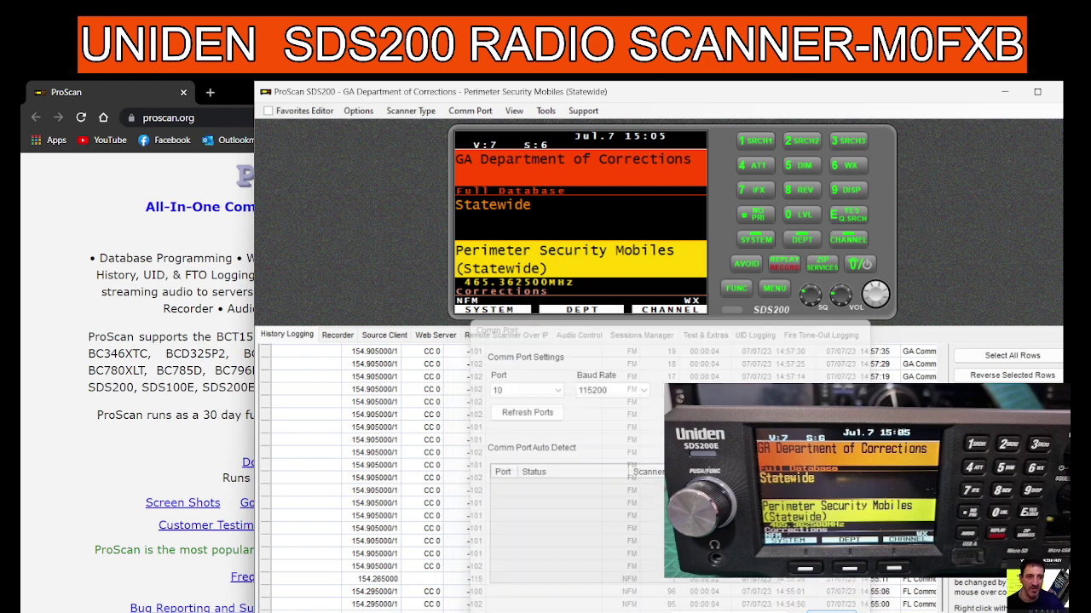
left_click(822, 610)
Open Device Manager and bring up the properties of the USB Serial Device (COM10) under Ports (COM & LPT)
key("super+x")
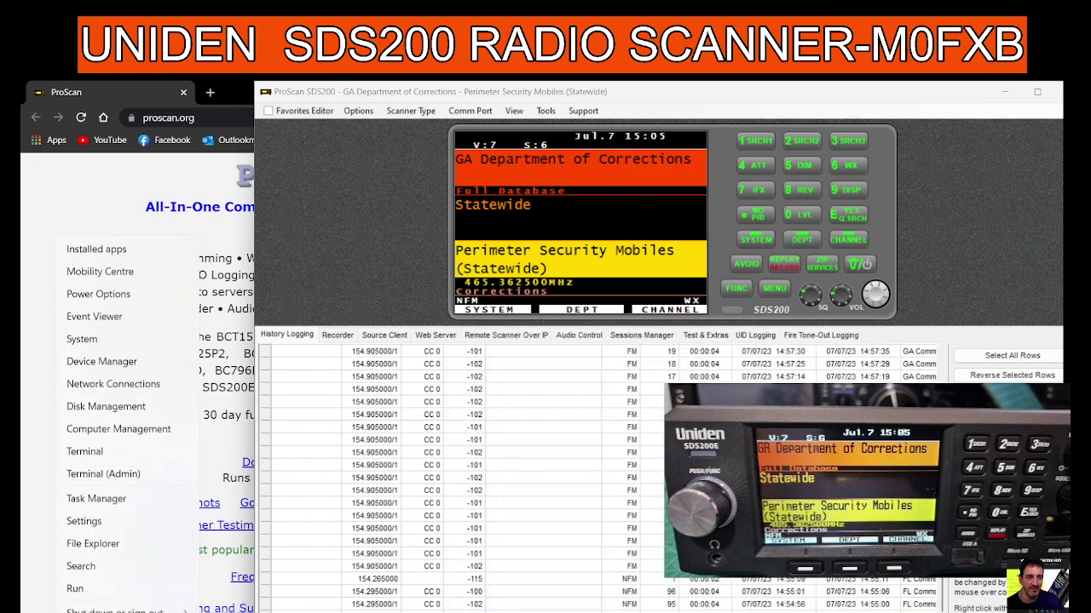
left_click(103, 362)
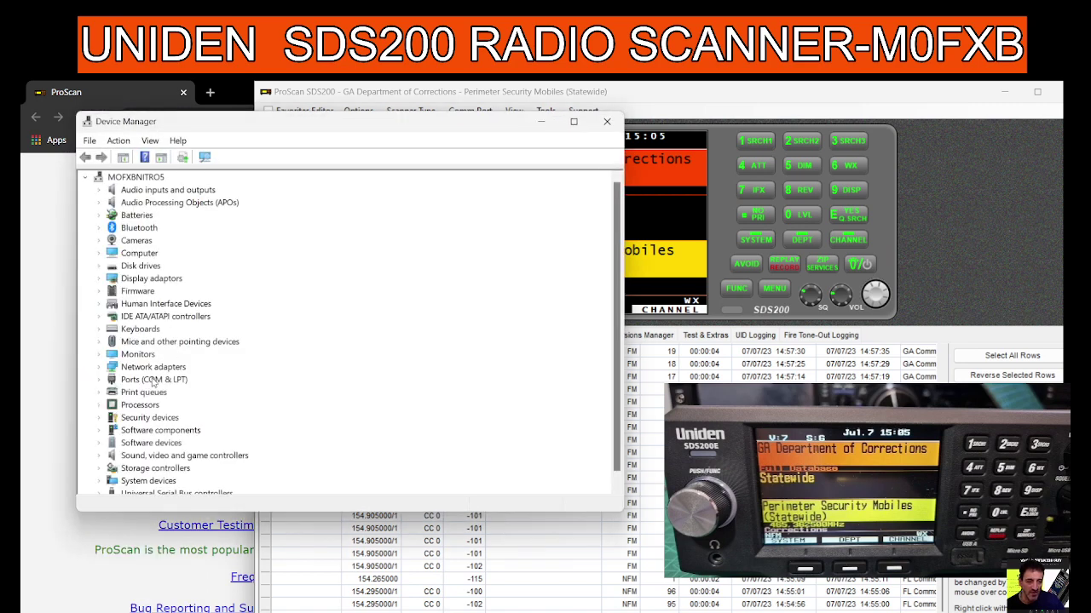
double_click(154, 381)
left_click(157, 392)
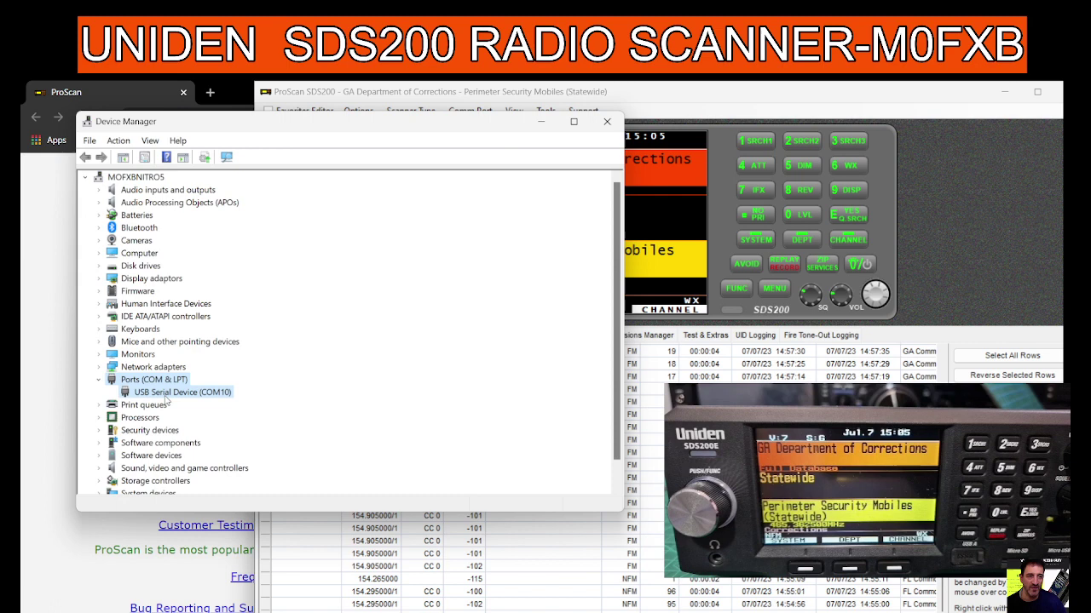
right_click(162, 395)
left_click(215, 482)
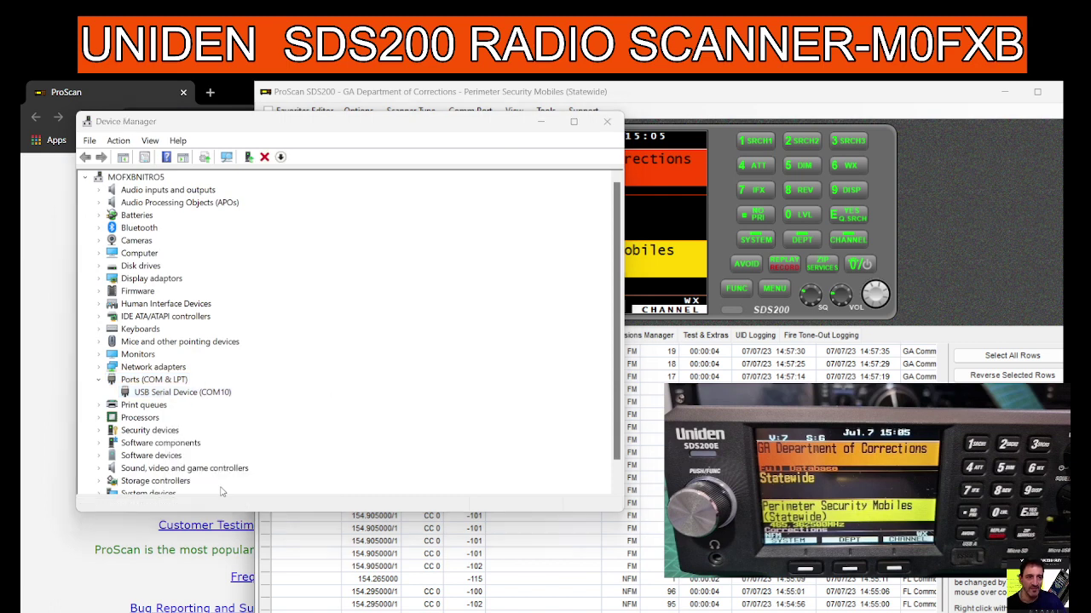
Review the COM10 port settings and the bits per second choices, closing the properties without changes
left_click(274, 186)
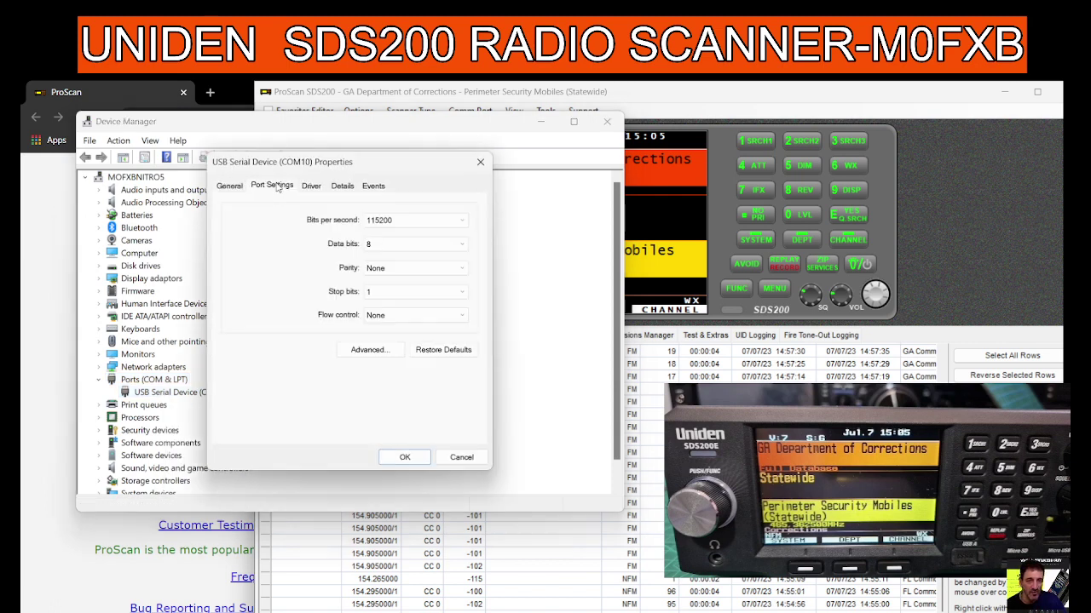
left_click(464, 223)
left_click(463, 222)
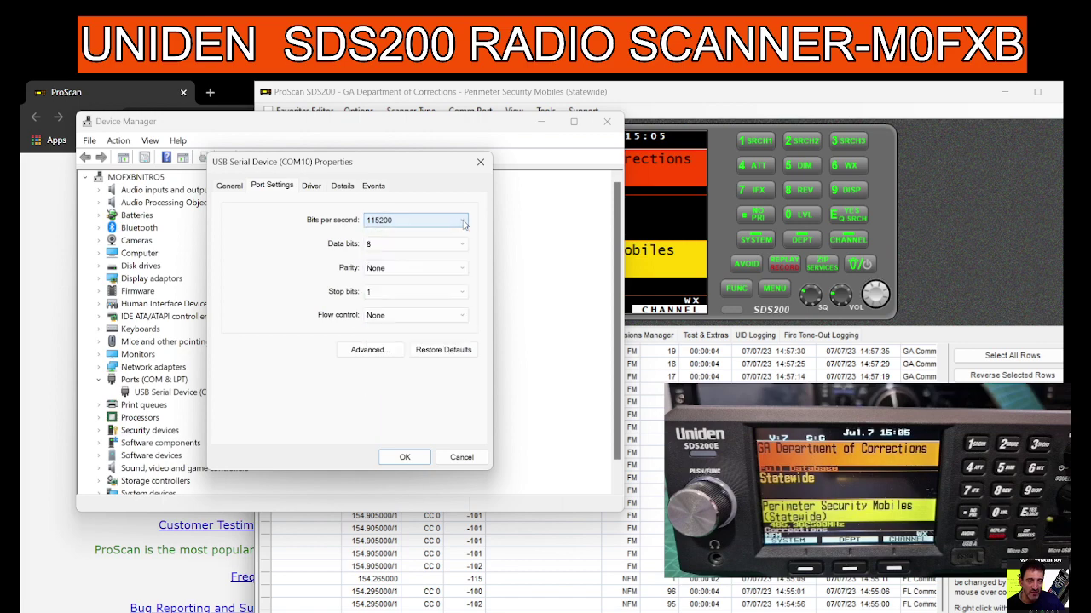
left_click(464, 222)
left_click(464, 221)
left_click(480, 162)
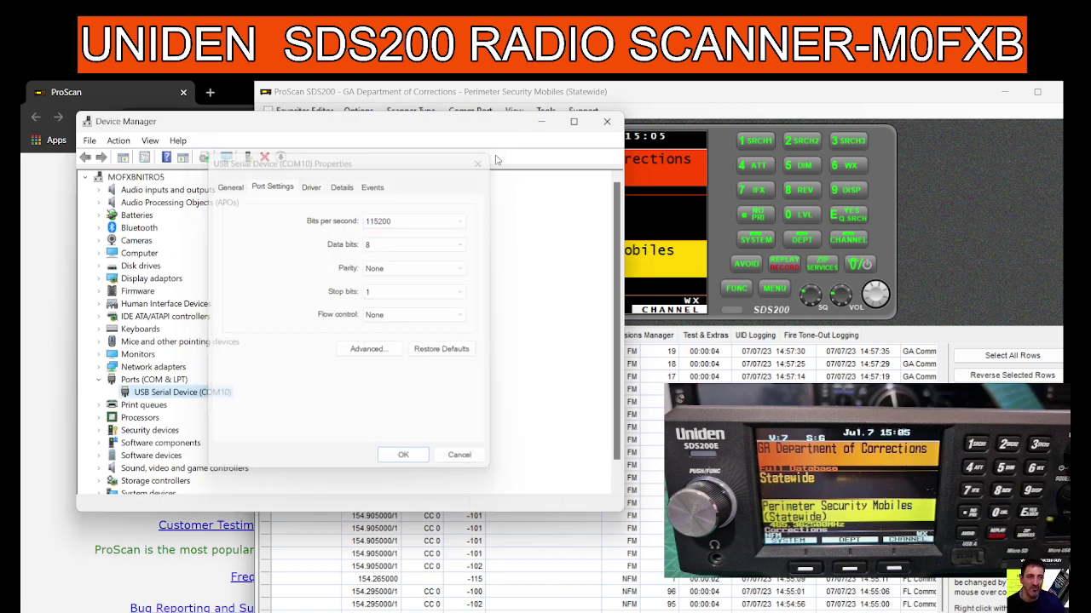
Close Device Manager, check the baud rate choices in ProScan's Comm Port settings, keep 115200 and close the settings
left_click(607, 121)
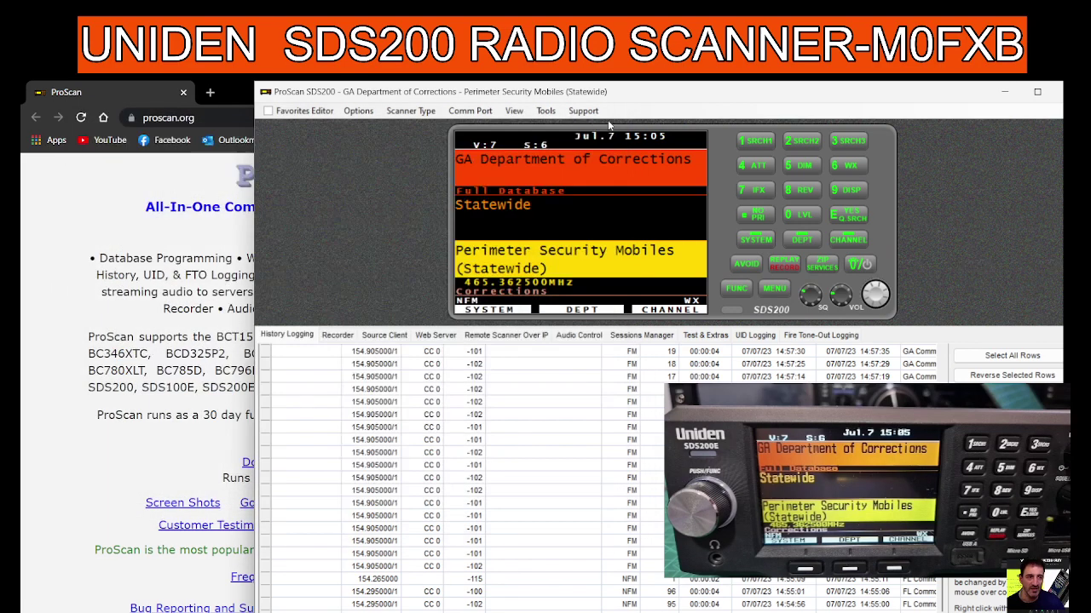
left_click(473, 112)
left_click(630, 389)
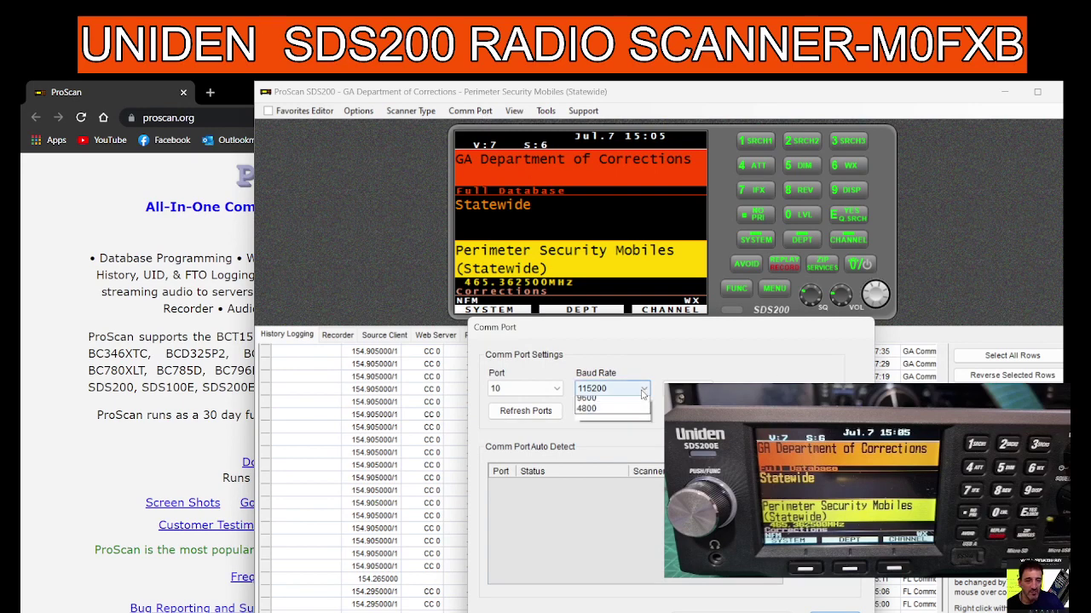
left_click(631, 388)
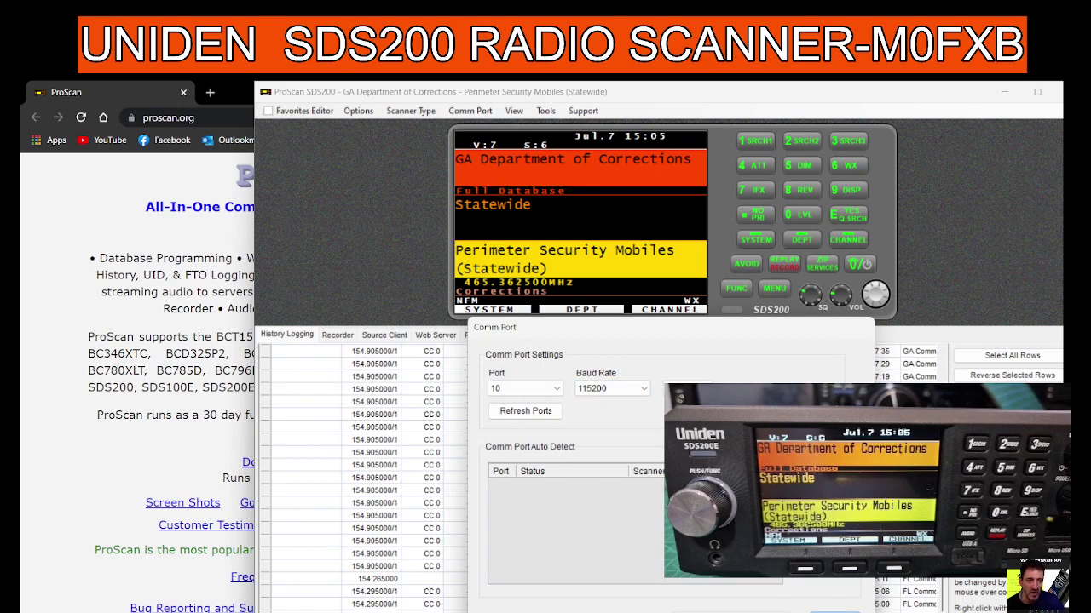
left_click(835, 612)
left_click(514, 111)
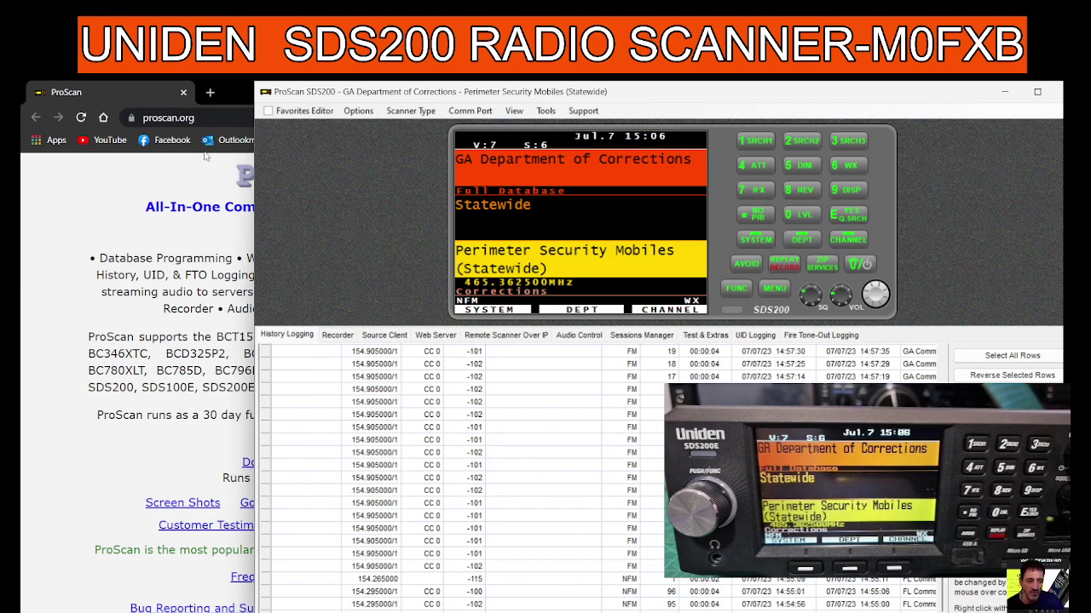
Switch to the browser, examine the ProScan website's feature, supported scanner and download sections, and return to the ProScan program
left_click(177, 181)
scroll(291, 246, "down", 5)
scroll(327, 269, "up", 6)
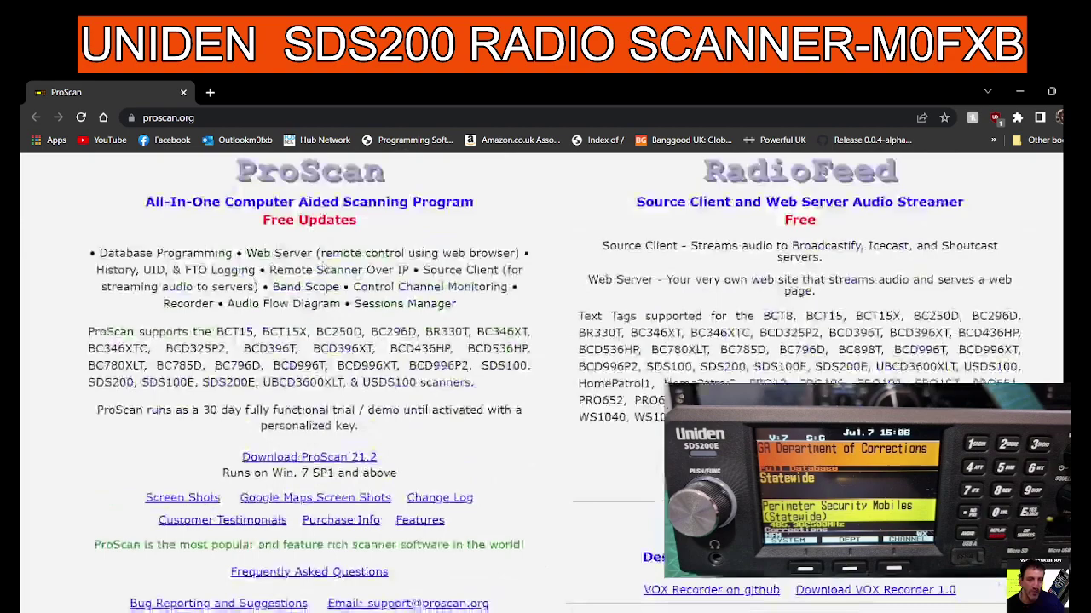
scroll(440, 247, "down", 3)
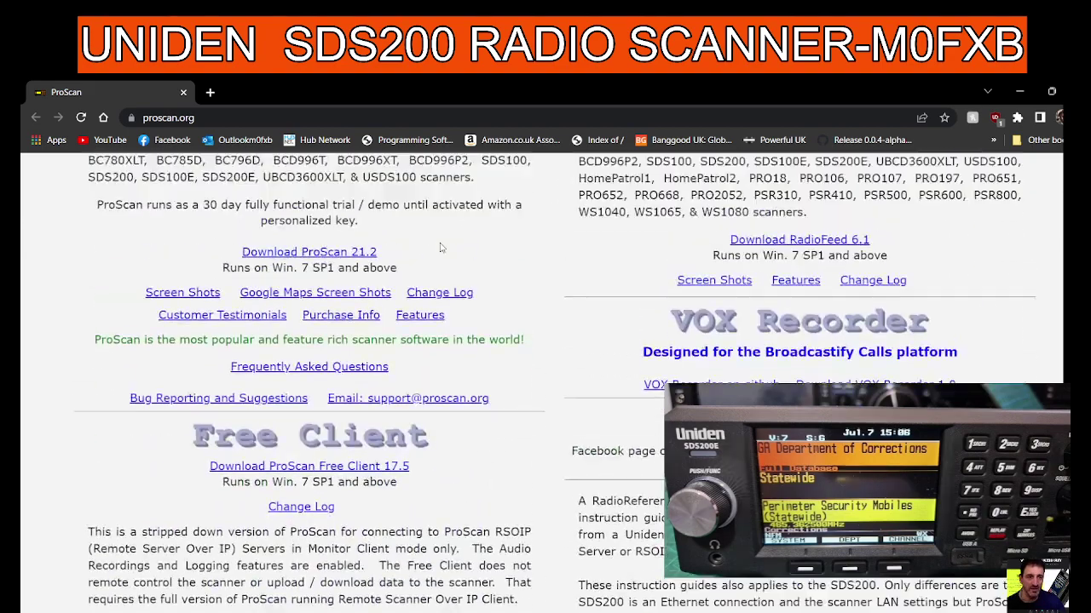
scroll(440, 247, "up", 3)
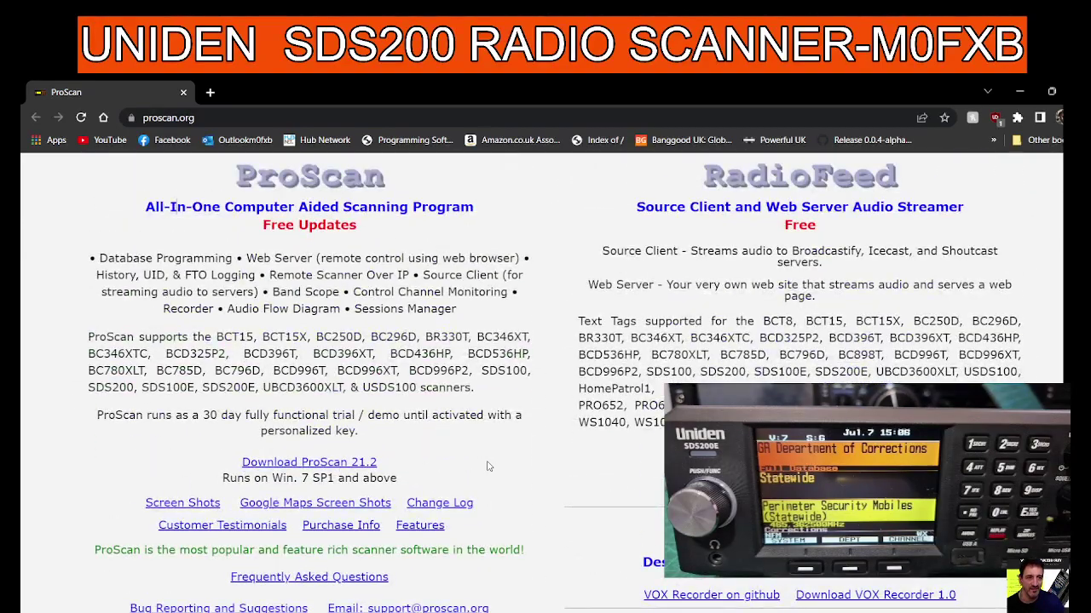
scroll(459, 509, "down", 3)
scroll(314, 498, "up", 3)
scroll(952, 204, "down", 3)
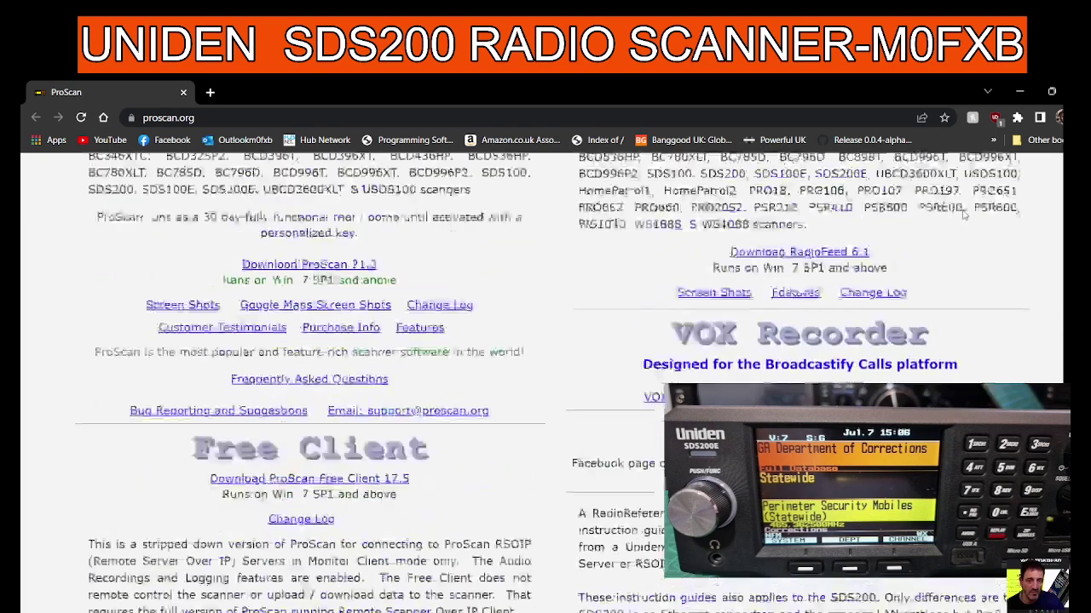
scroll(966, 216, "up", 3)
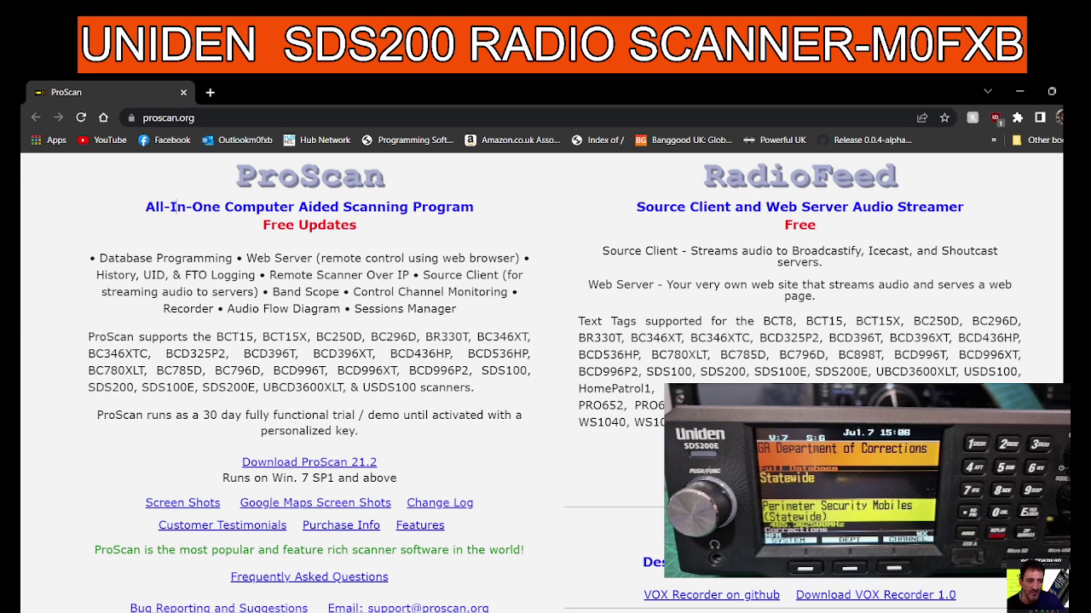
key("alt+Tab")
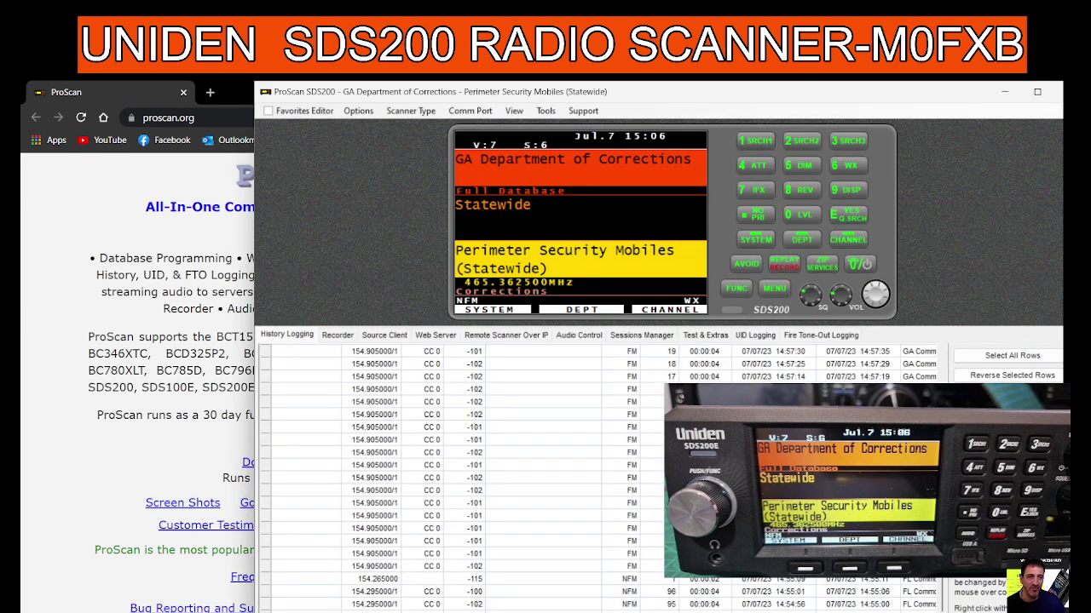